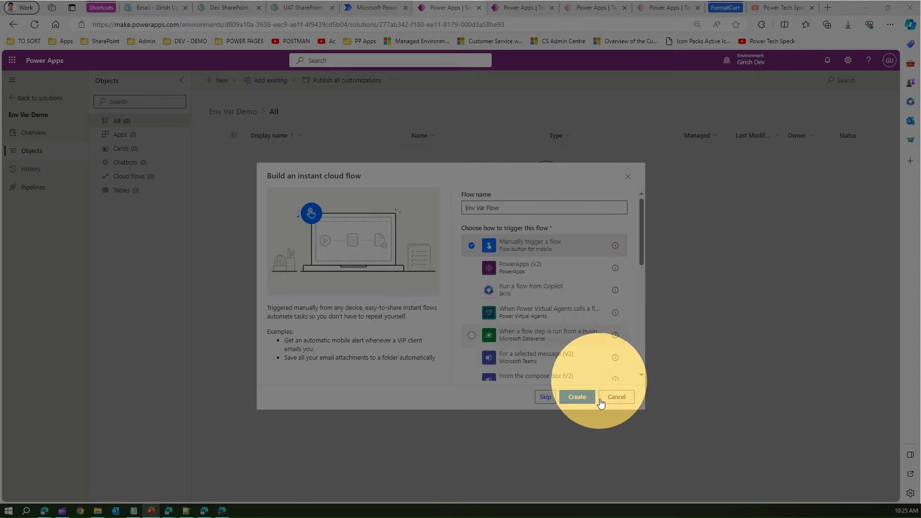
Step: Create the manually triggered flow Env Var Flow and add the SharePoint action Get files (properties only)
{"action": "left_click", "coordinate": [585, 398]}
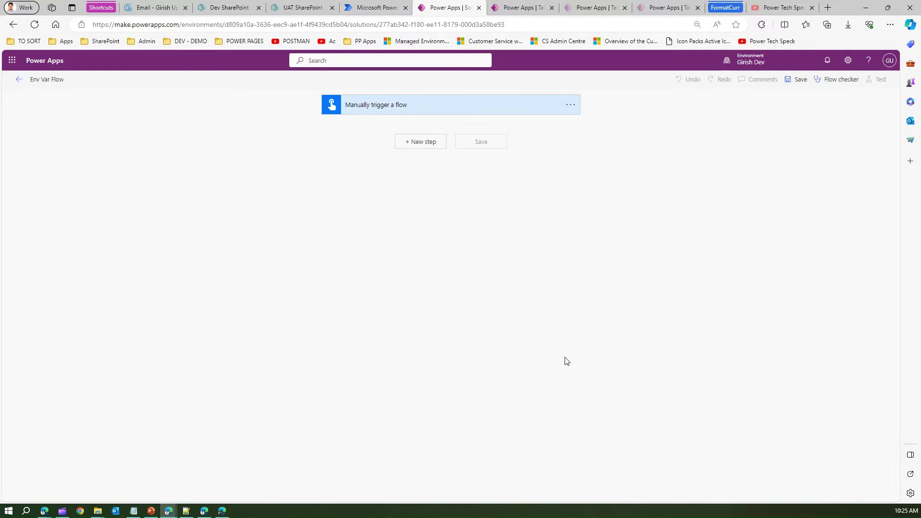
{"action": "left_click", "coordinate": [436, 146]}
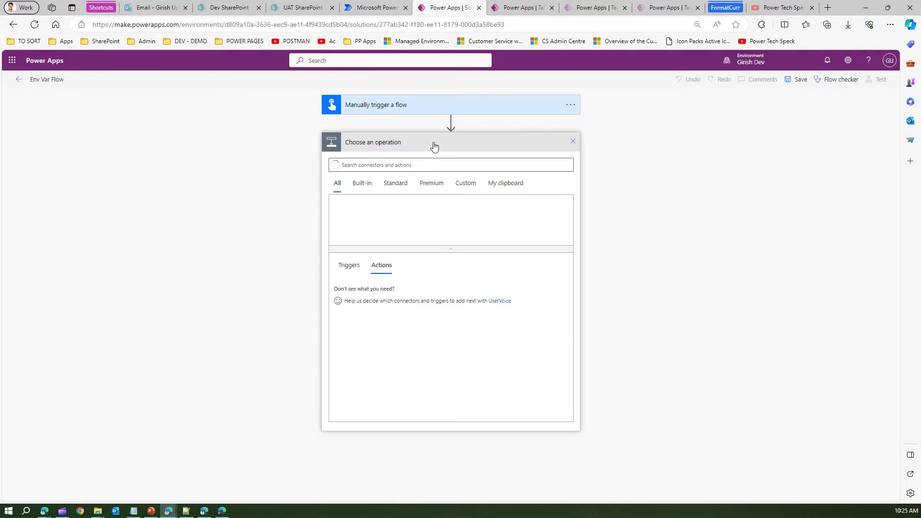
{"action": "type", "text": "sharepoint"}
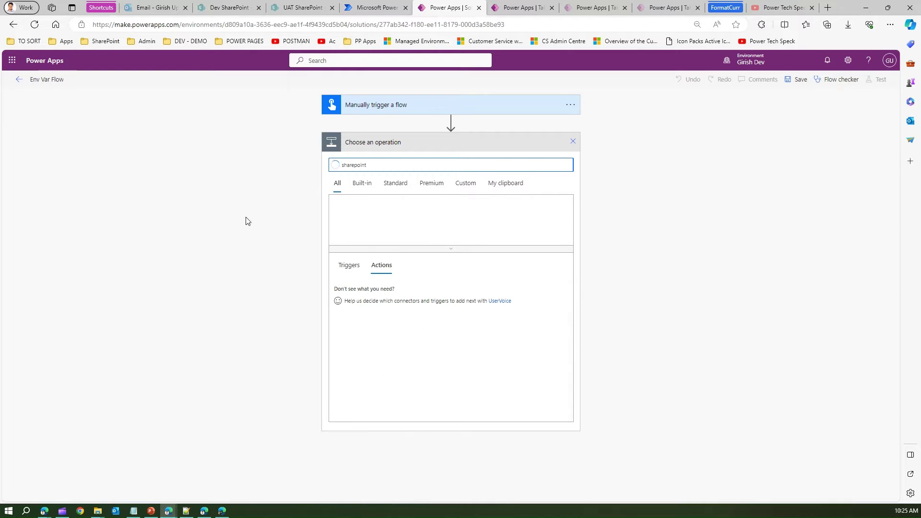
{"action": "left_click", "coordinate": [345, 216]}
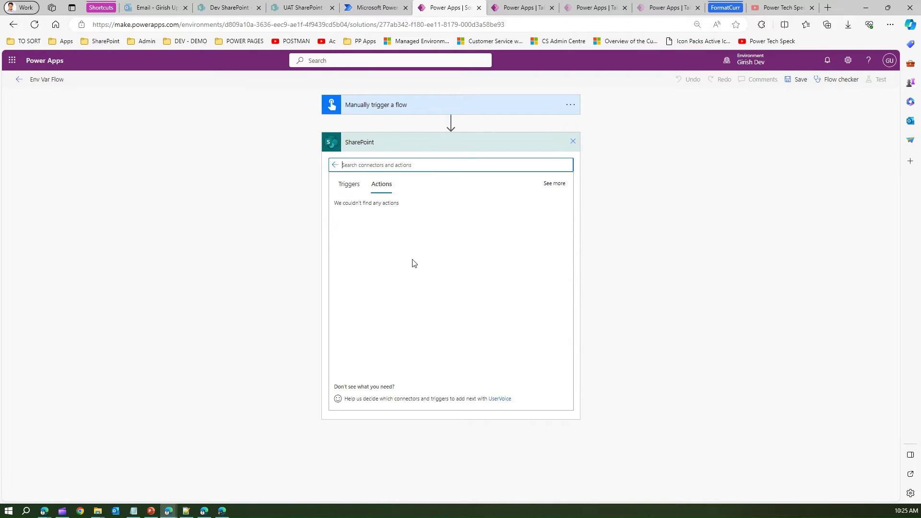
{"action": "left_click_drag", "start_coordinate": [572, 244], "coordinate": [572, 285]}
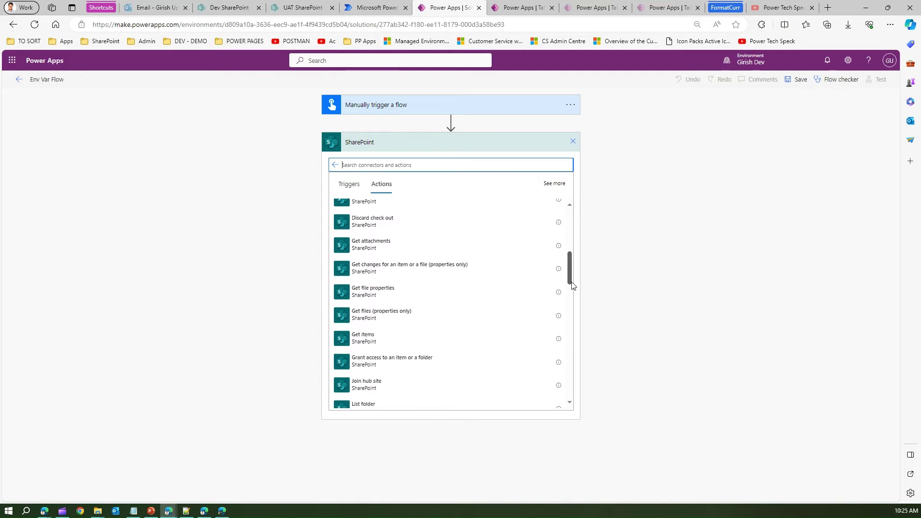
{"action": "left_click", "coordinate": [364, 315]}
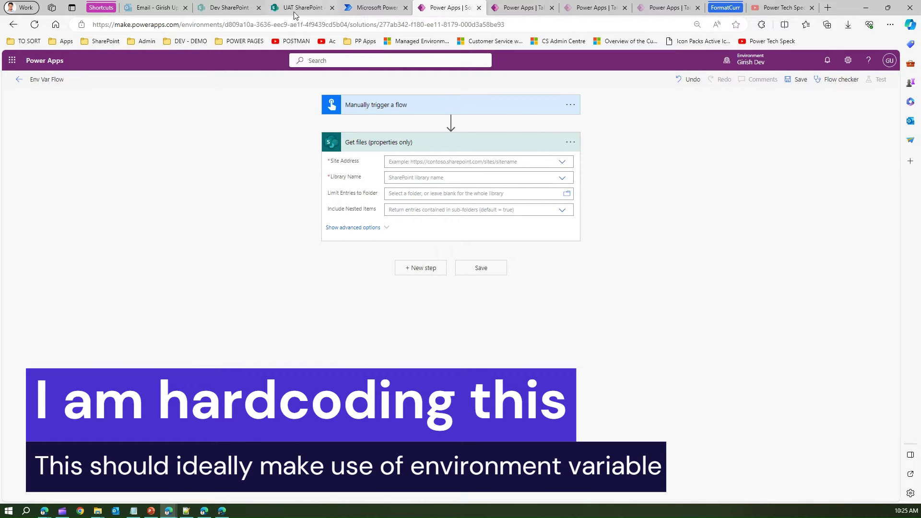
Step: Compare the Dev SharePoint and UAT SharePoint sites, and view the available environments in Power Automate
{"action": "left_click", "coordinate": [232, 6]}
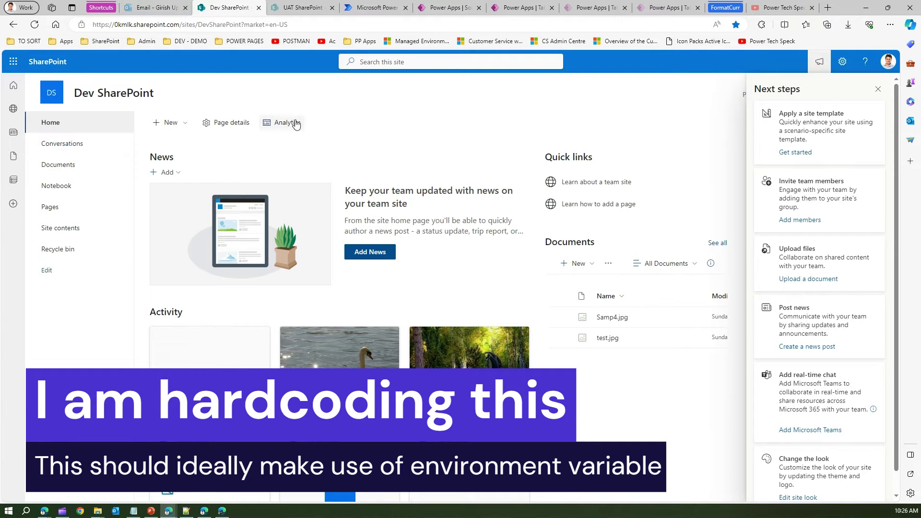
{"action": "left_click", "coordinate": [300, 7]}
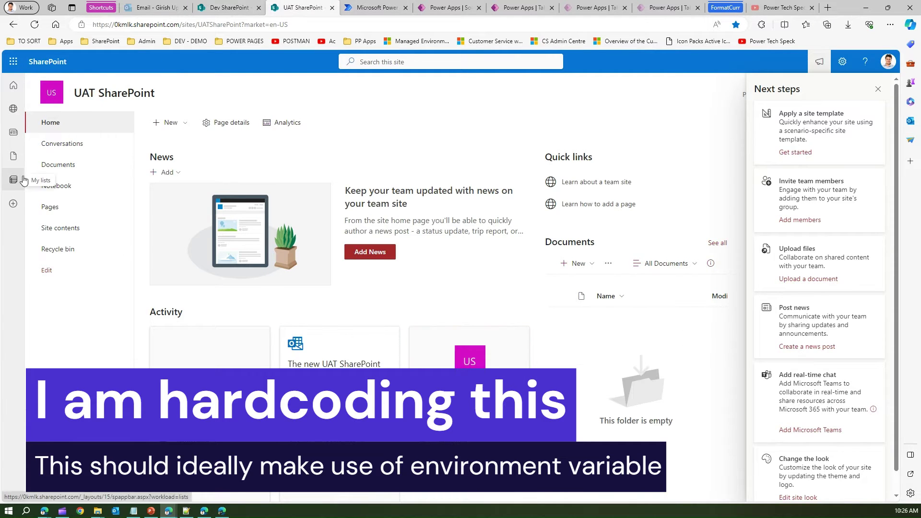
{"action": "key", "text": "ctrl+shift+Tab"}
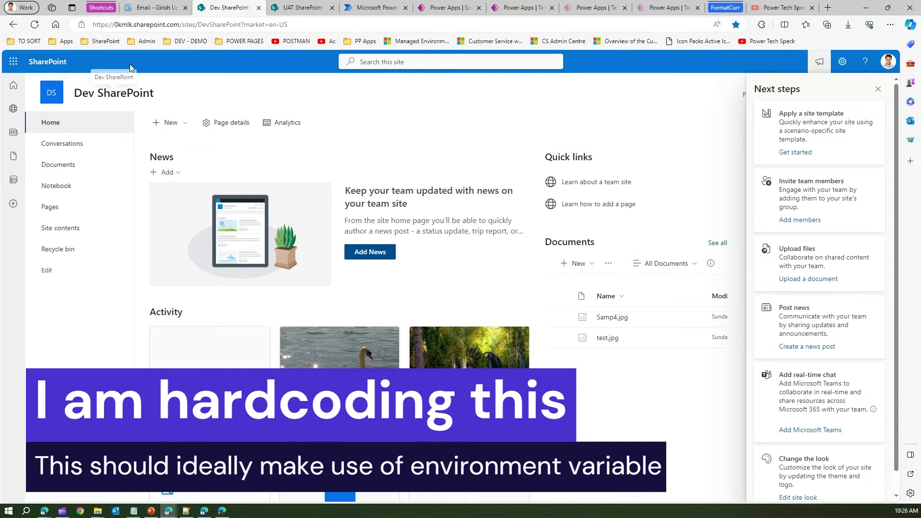
{"action": "left_click", "coordinate": [293, 7]}
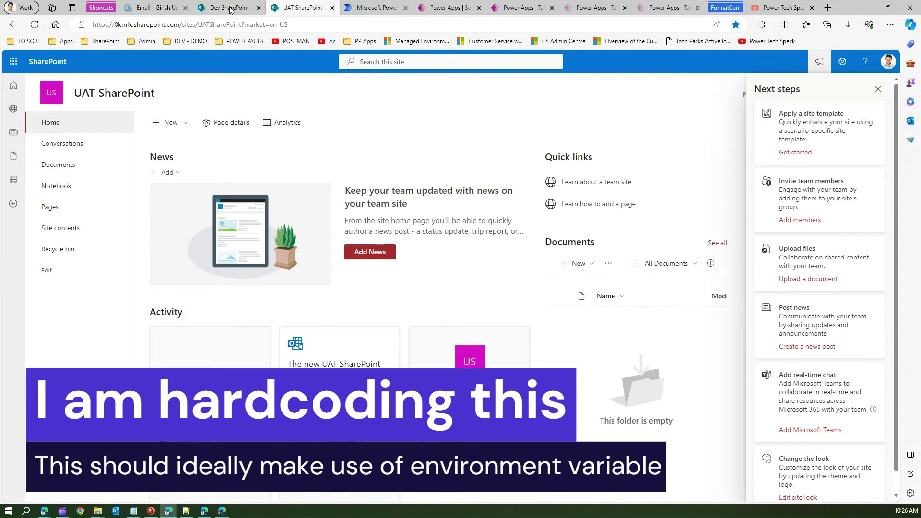
{"action": "left_click", "coordinate": [382, 8]}
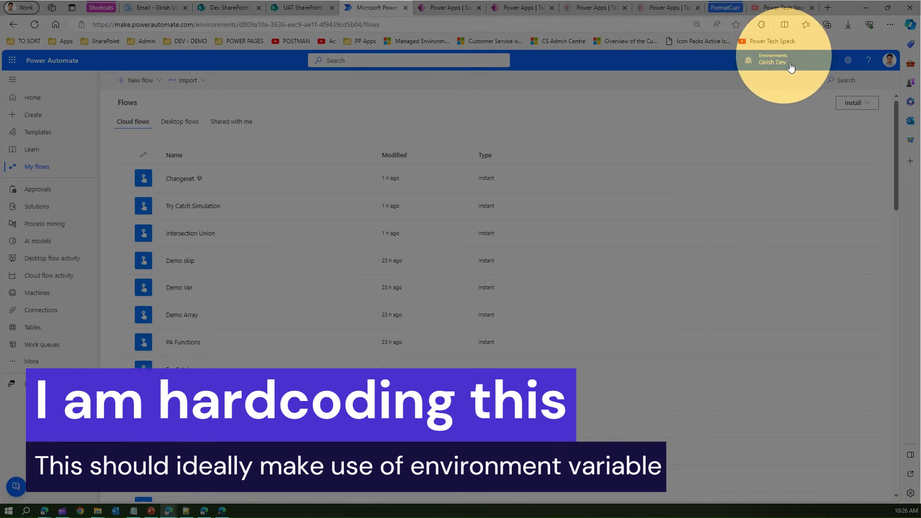
{"action": "left_click", "coordinate": [787, 63]}
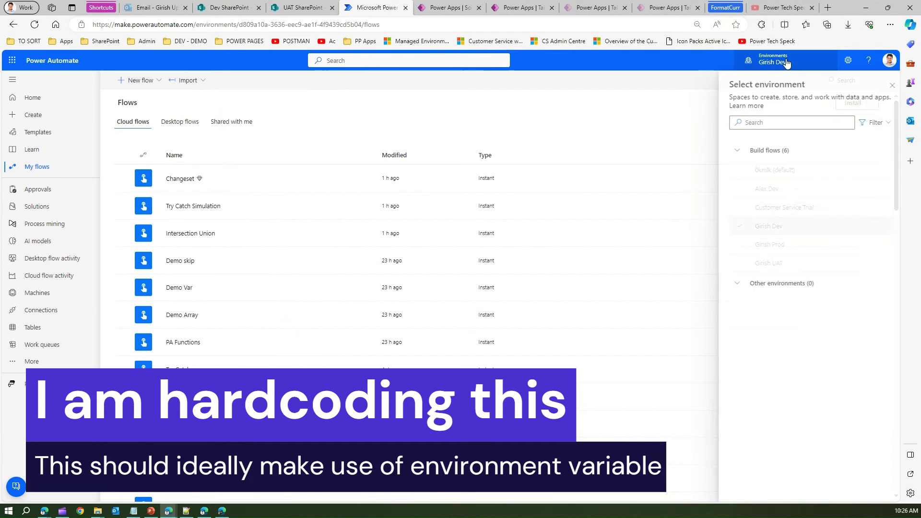
{"action": "mouse_move", "coordinate": [769, 264]}
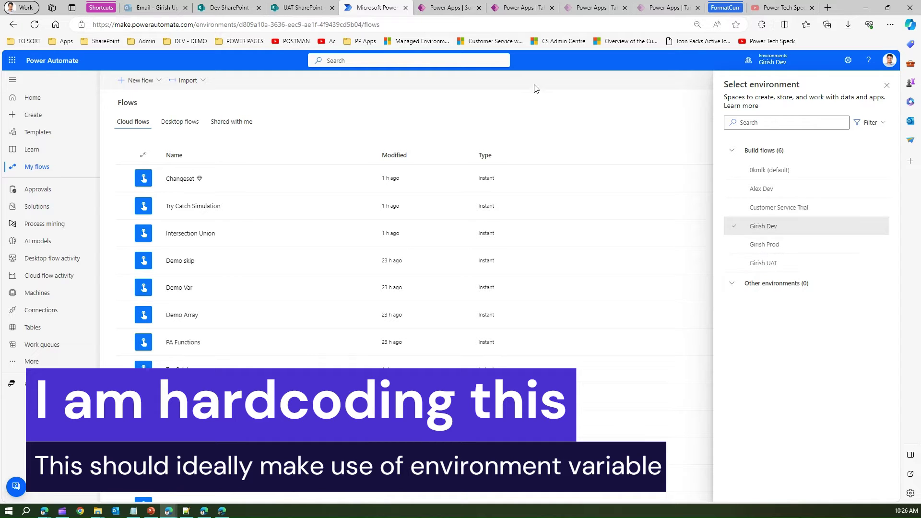
Step: Set the Get files action's Site Address to Dev SharePoint and Library Name to Documents, and show its advanced options
{"action": "left_click", "coordinate": [446, 8]}
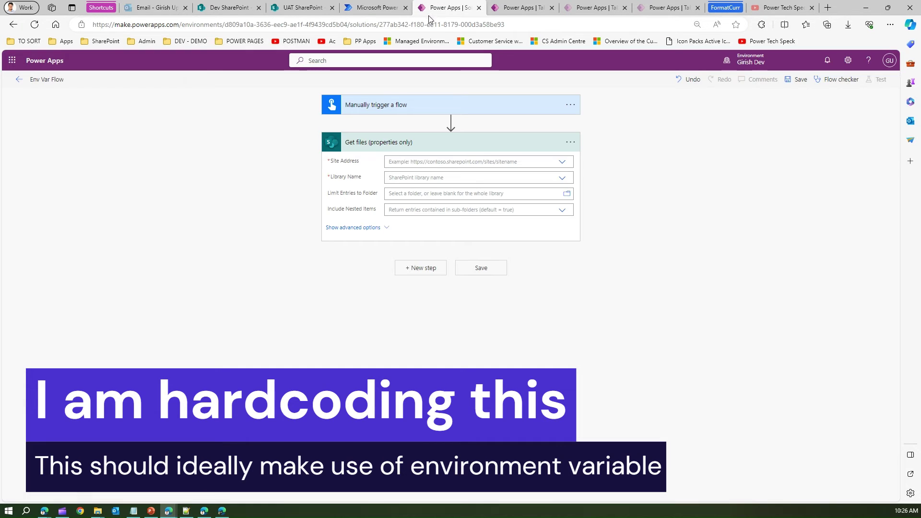
{"action": "left_click", "coordinate": [561, 163]}
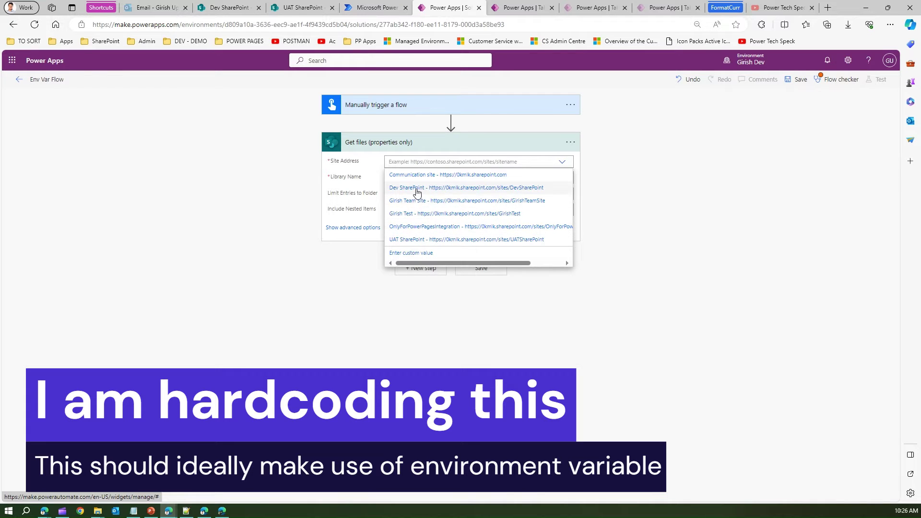
{"action": "left_click", "coordinate": [461, 190]}
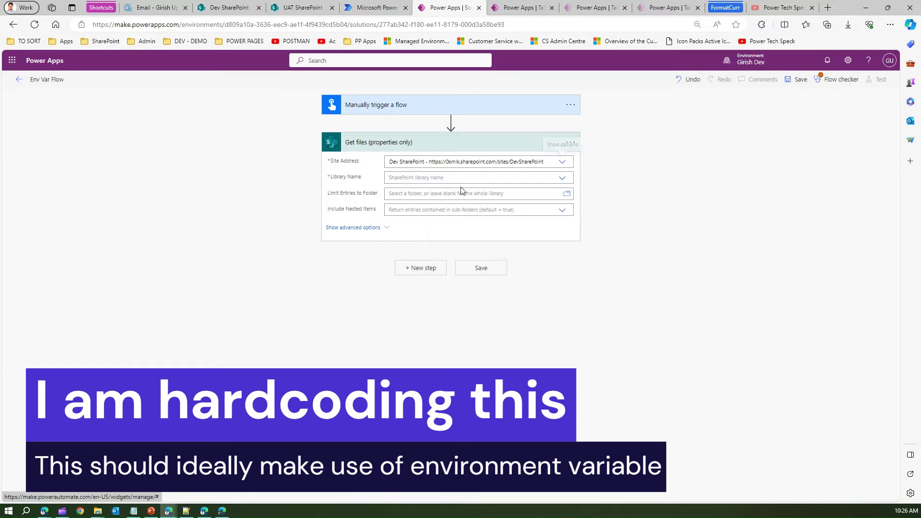
{"action": "left_click", "coordinate": [562, 178]}
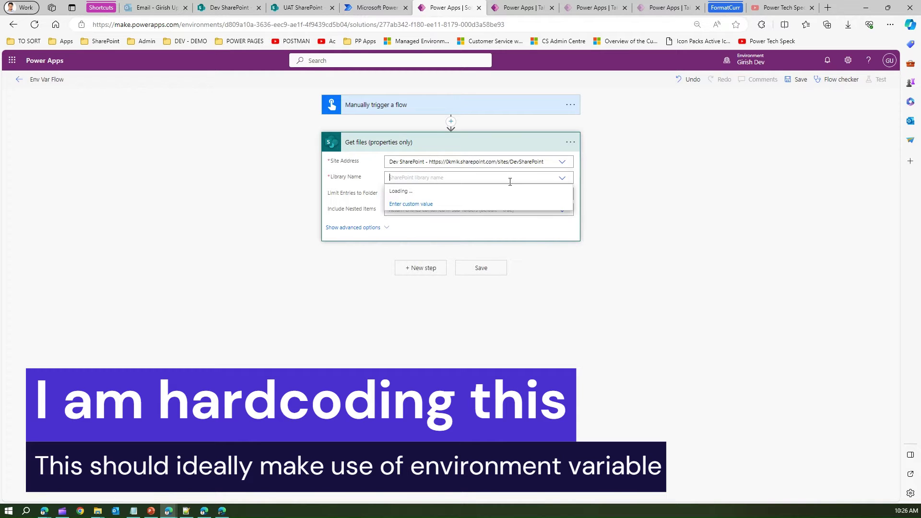
{"action": "left_click", "coordinate": [421, 192]}
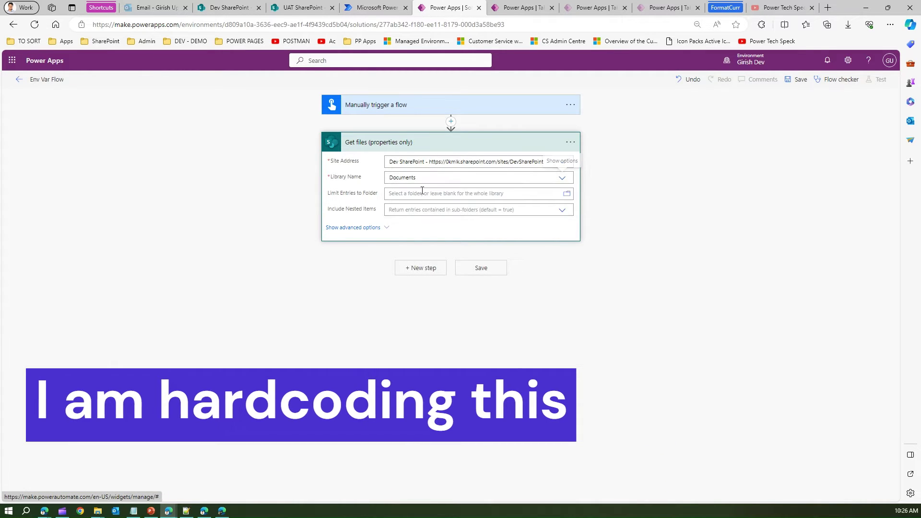
{"action": "left_click", "coordinate": [371, 228]}
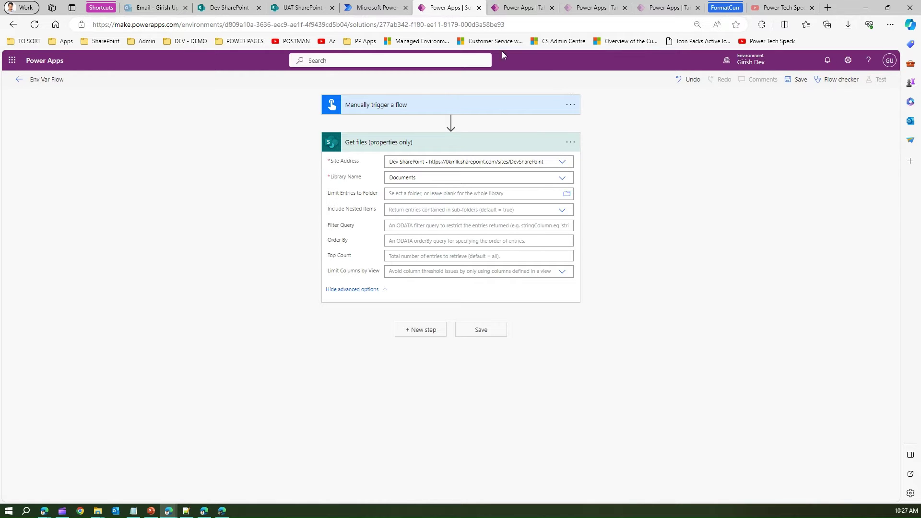
Step: Open the Env Var Demo solution in Power Apps from the flow owner's Dev environment, using the existing Power Automate browser tab
{"action": "left_click", "coordinate": [380, 7]}
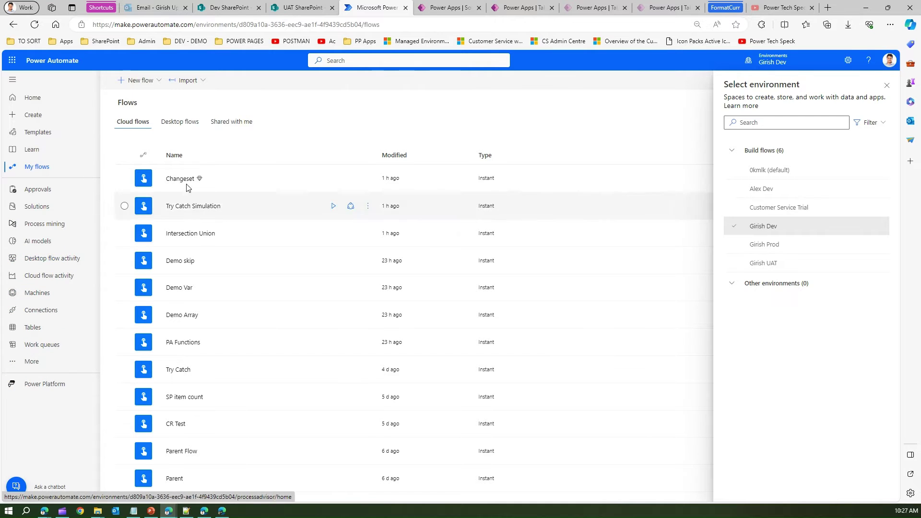
{"action": "left_click", "coordinate": [66, 41]}
{"action": "left_click", "coordinate": [81, 88]}
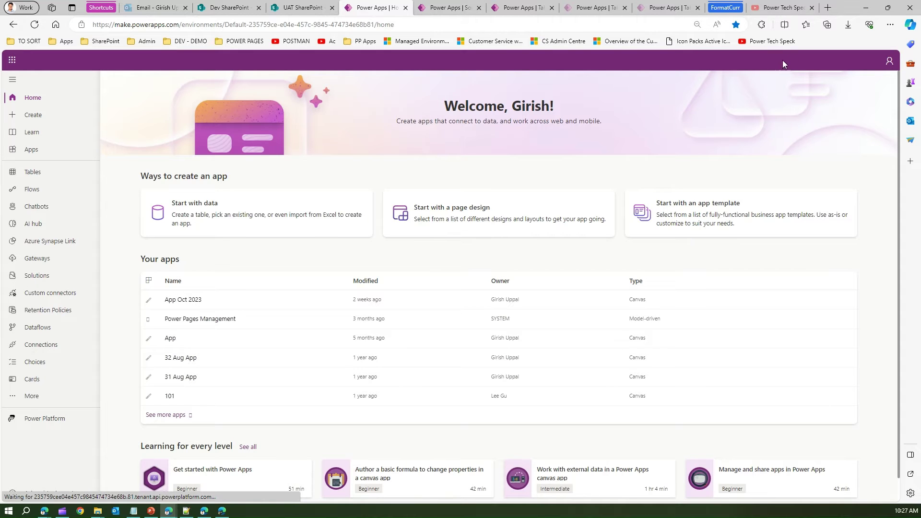
{"action": "left_click", "coordinate": [788, 61]}
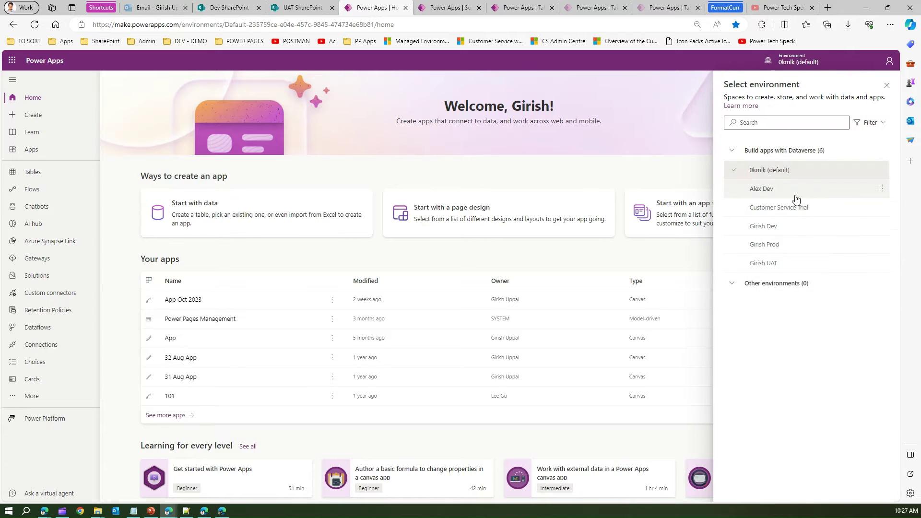
{"action": "left_click", "coordinate": [763, 228]}
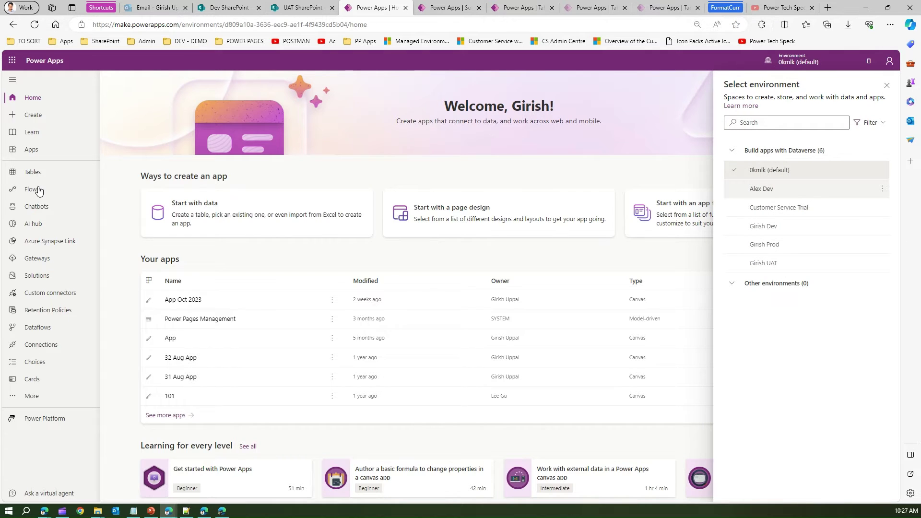
{"action": "left_click", "coordinate": [50, 278]}
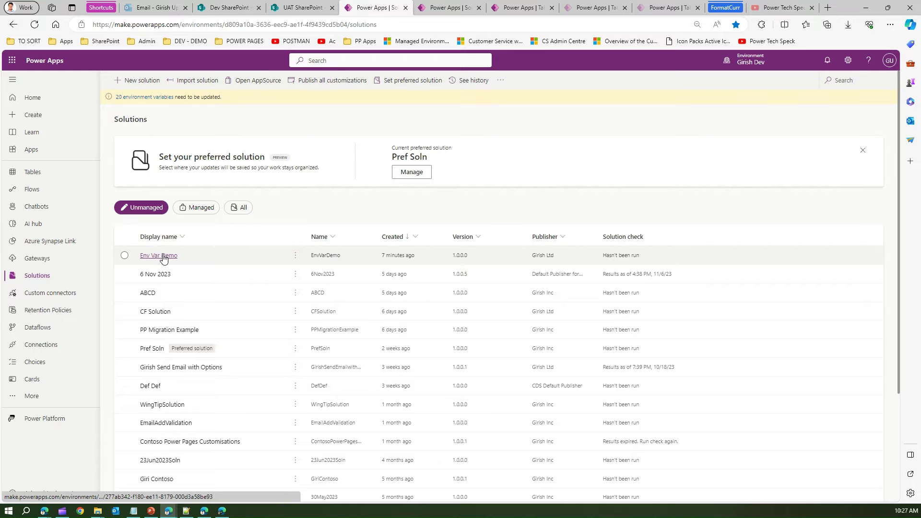
{"action": "left_click", "coordinate": [163, 256]}
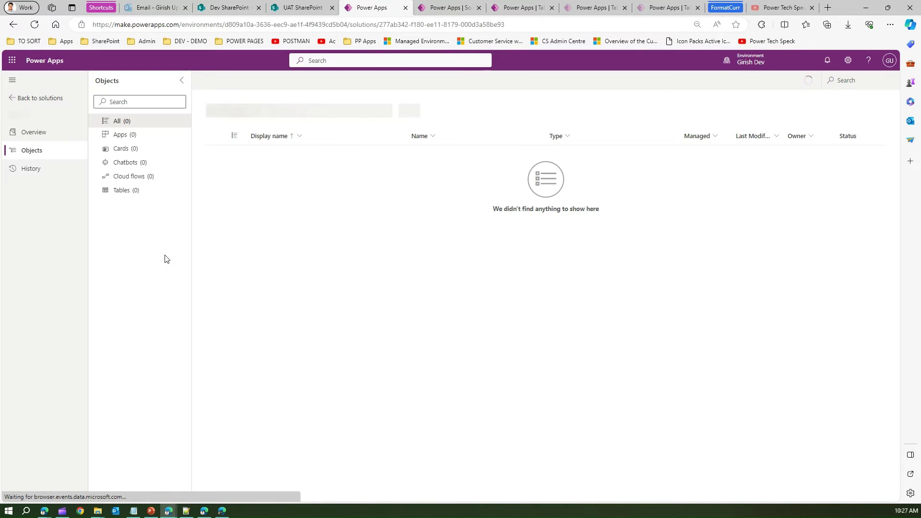
Step: Start a new environment variable in the solution, with the owner's first name followed by "SharePoint Site" as display name
{"action": "left_click", "coordinate": [234, 79]}
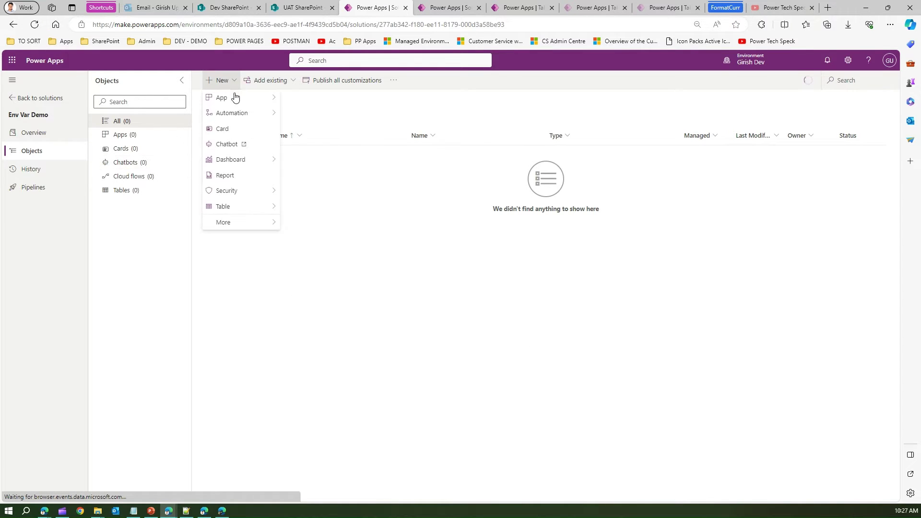
{"action": "mouse_move", "coordinate": [239, 223]}
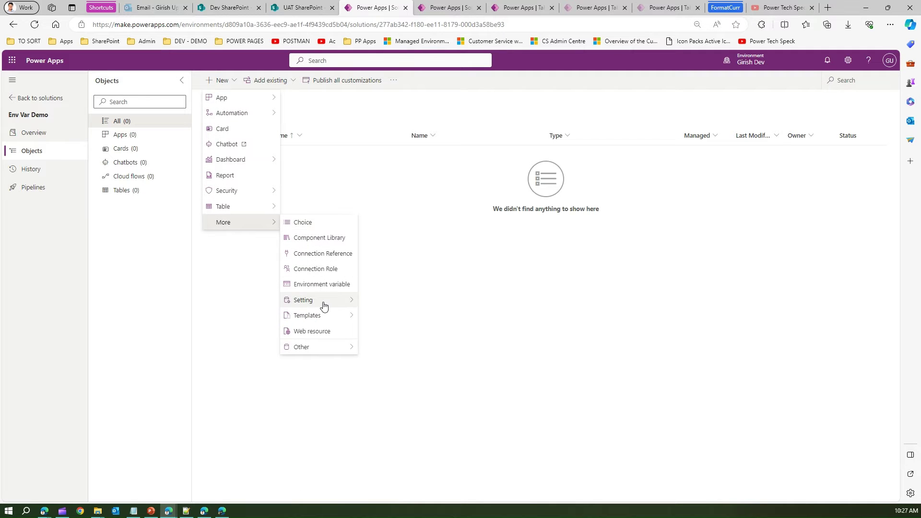
{"action": "left_click", "coordinate": [341, 287]}
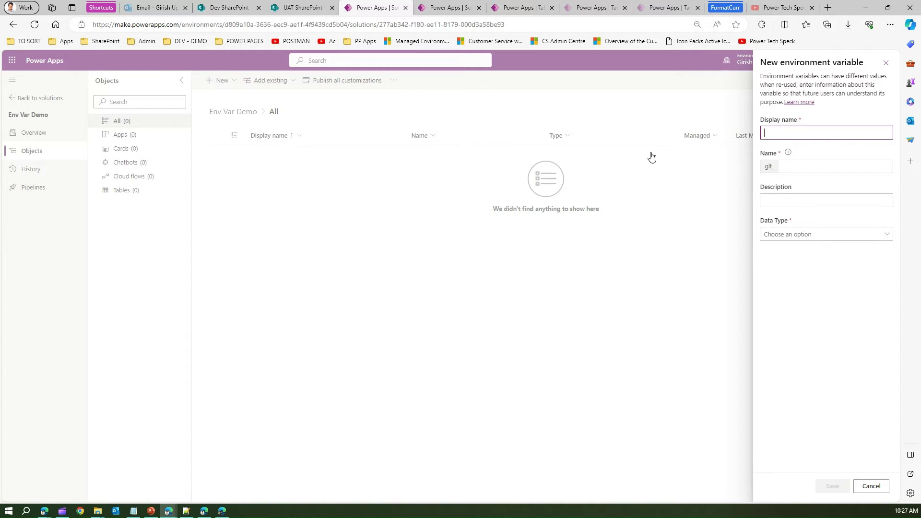
{"action": "type", "text": "Girish SharePoint Site"}
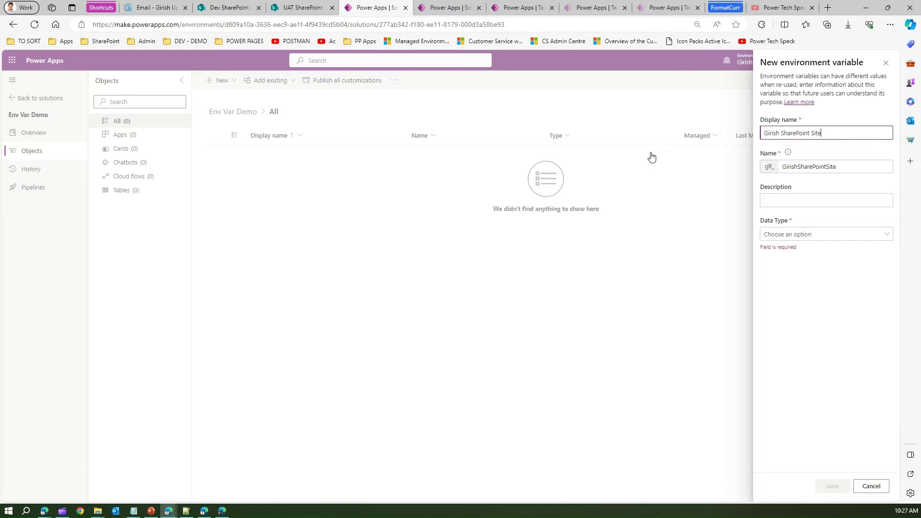
Step: Set the variable's data type to Data source and its connector to SharePoint, keeping the existing account connection
{"action": "left_click", "coordinate": [793, 233]}
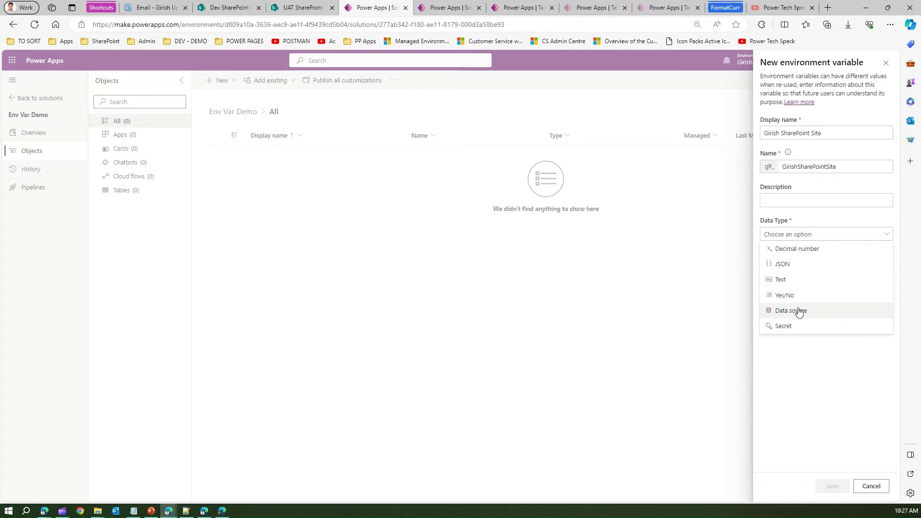
{"action": "left_click", "coordinate": [798, 311]}
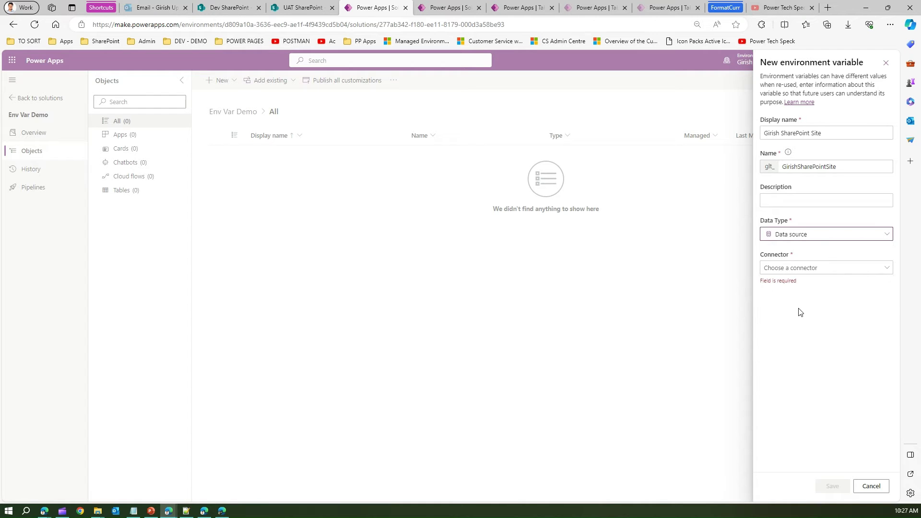
{"action": "left_click", "coordinate": [807, 234]}
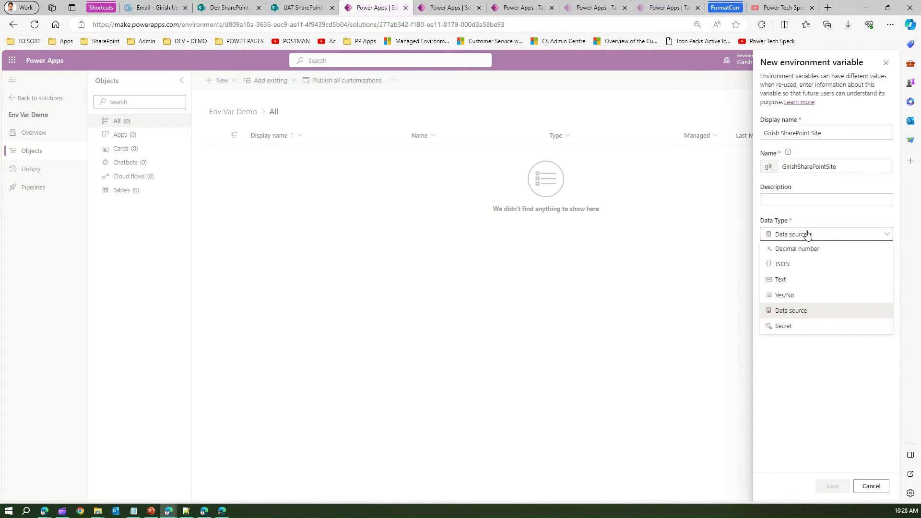
{"action": "left_click", "coordinate": [807, 234]}
{"action": "left_click", "coordinate": [801, 268]}
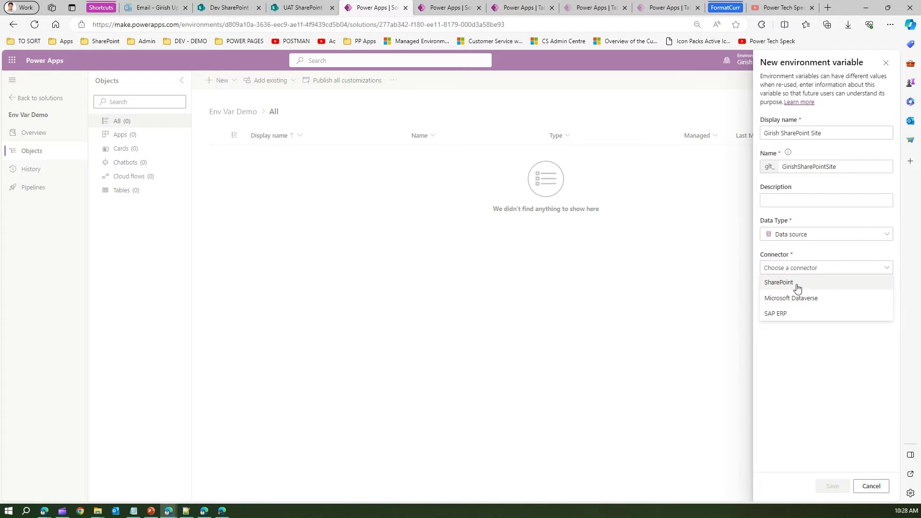
{"action": "left_click", "coordinate": [797, 287]}
{"action": "left_click", "coordinate": [814, 303]}
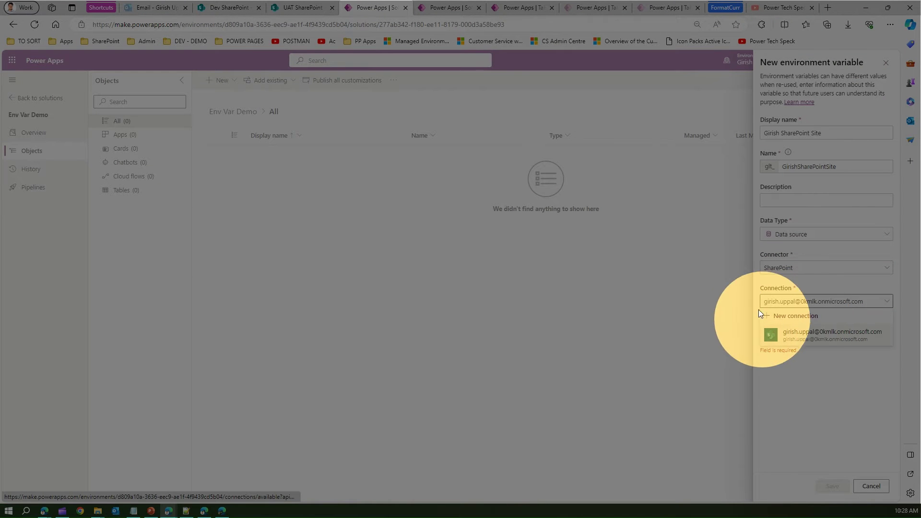
{"action": "left_click", "coordinate": [815, 302]}
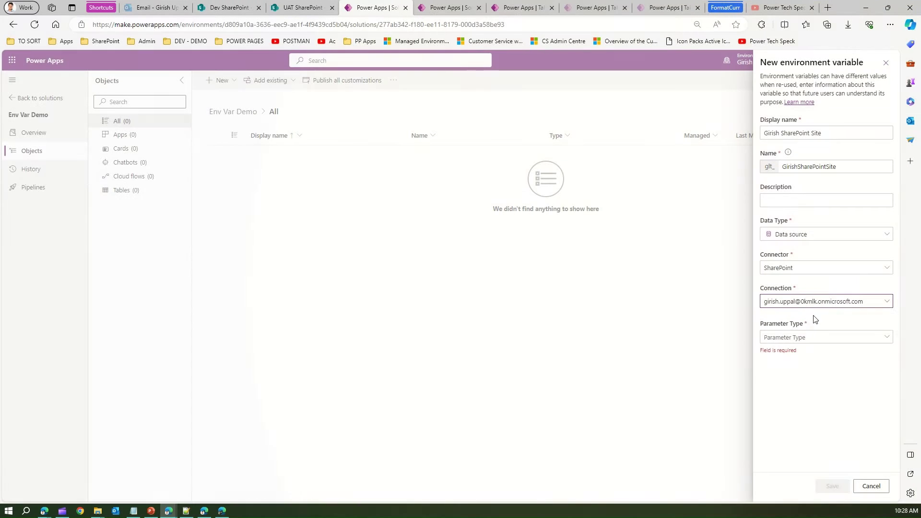
Step: Set the variable's parameter type to Site and its current site value to Dev SharePoint, and save the variable
{"action": "left_click", "coordinate": [810, 337]}
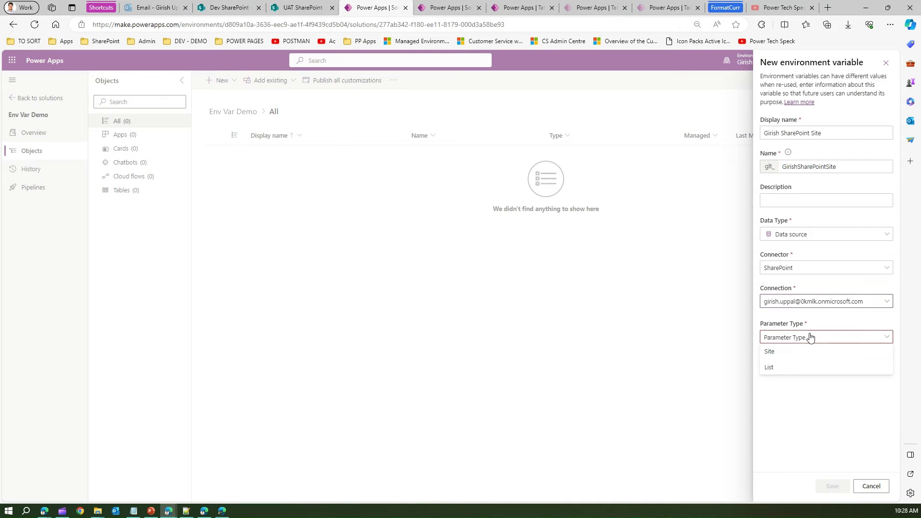
{"action": "left_click", "coordinate": [775, 353]}
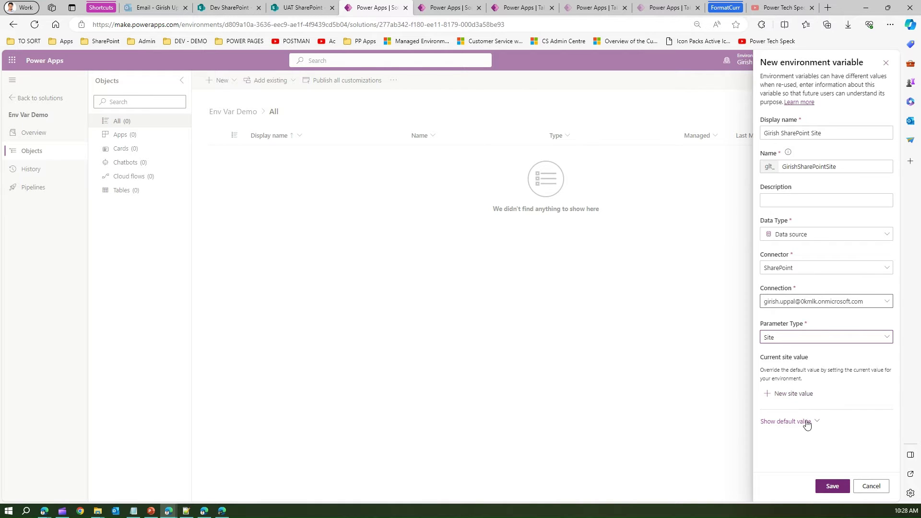
{"action": "left_click", "coordinate": [809, 395]}
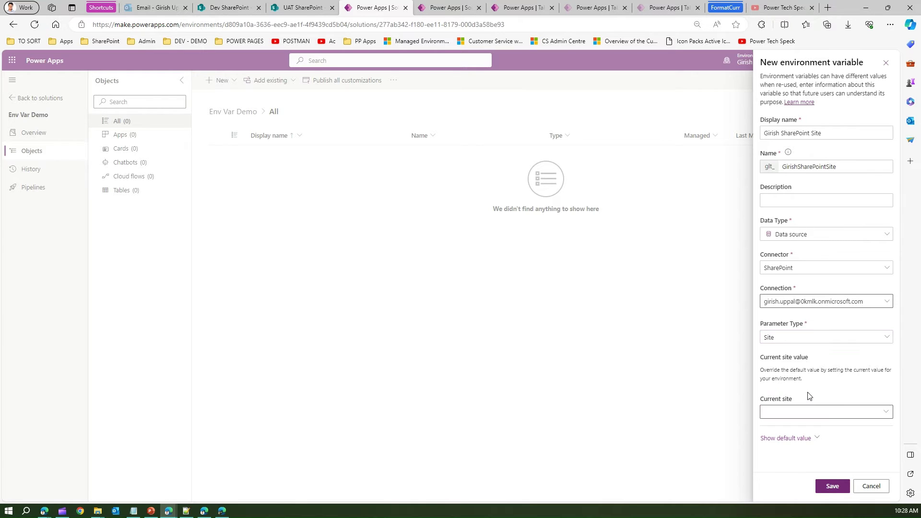
{"action": "left_click", "coordinate": [885, 412]}
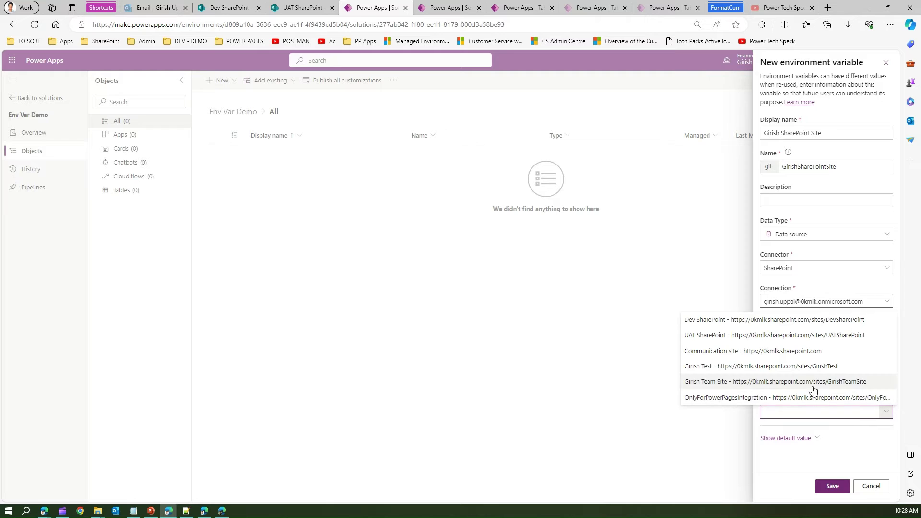
{"action": "left_click", "coordinate": [743, 321]}
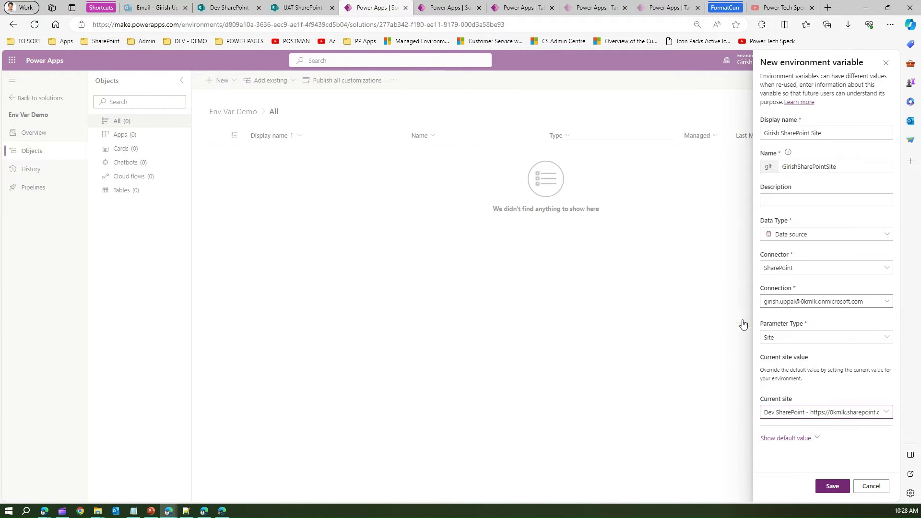
{"action": "left_click", "coordinate": [833, 486]}
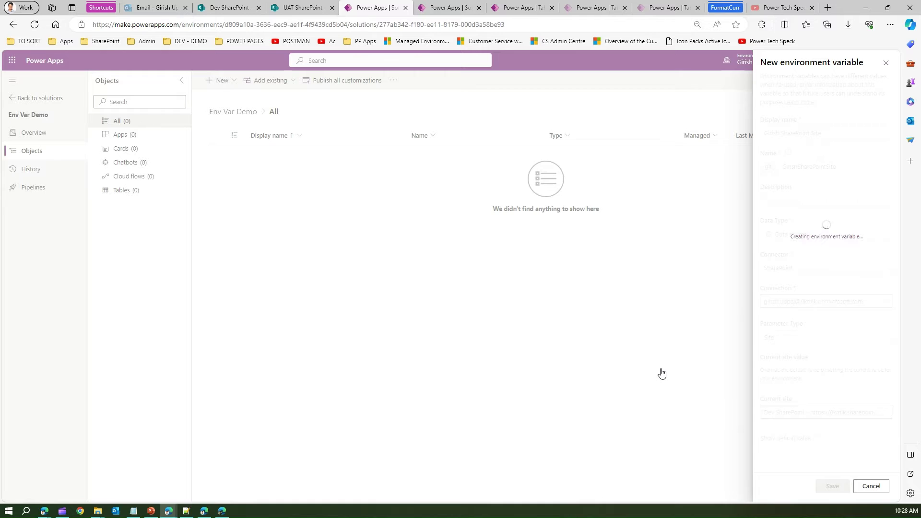
Step: Start another environment variable in the solution, with the owner's first name followed by "SharePoint List" as display name
{"action": "left_click", "coordinate": [236, 81]}
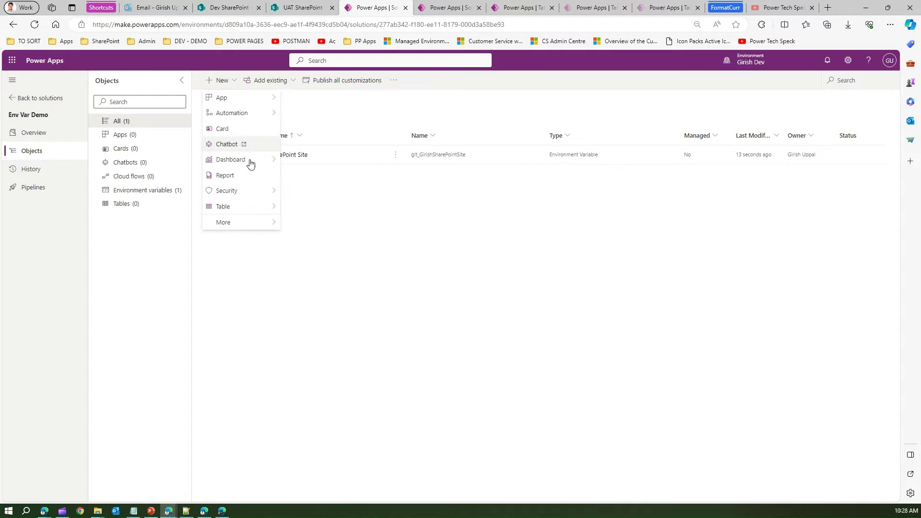
{"action": "mouse_move", "coordinate": [261, 222]}
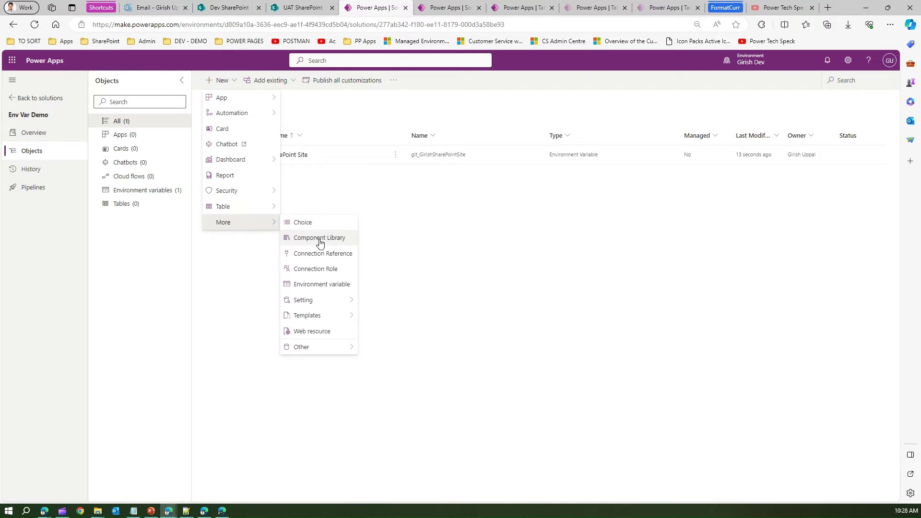
{"action": "left_click", "coordinate": [328, 285]}
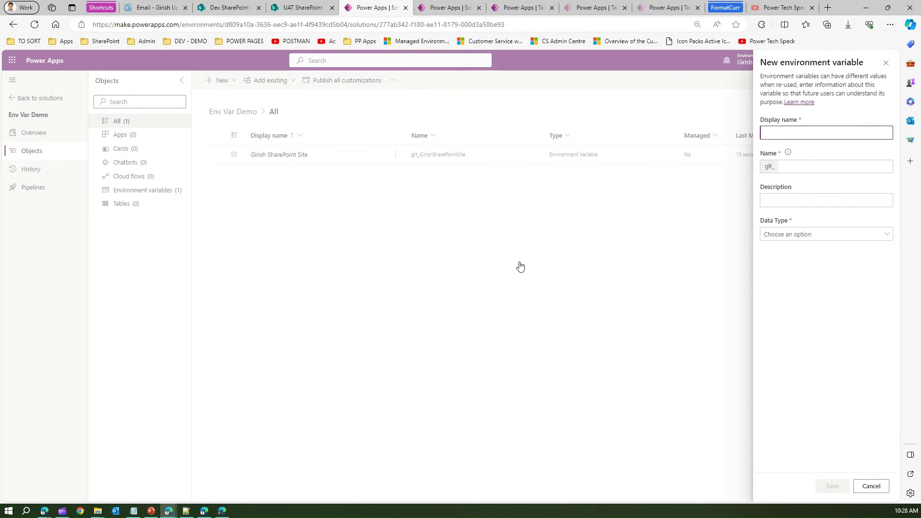
{"action": "type", "text": "Girish SharePoint"}
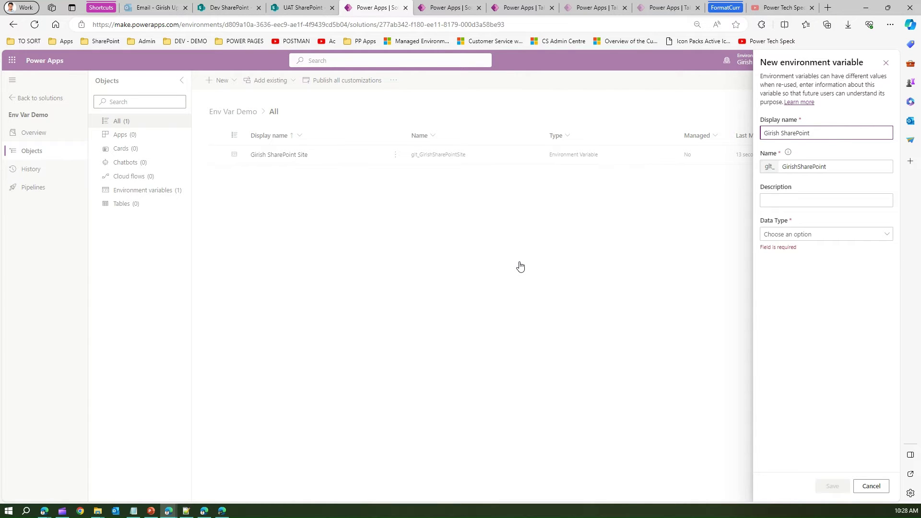
{"action": "type", "text": " List"}
Step: Set the list variable's data type to Data source, its connector to SharePoint and its parameter type to List
{"action": "left_click", "coordinate": [816, 233]}
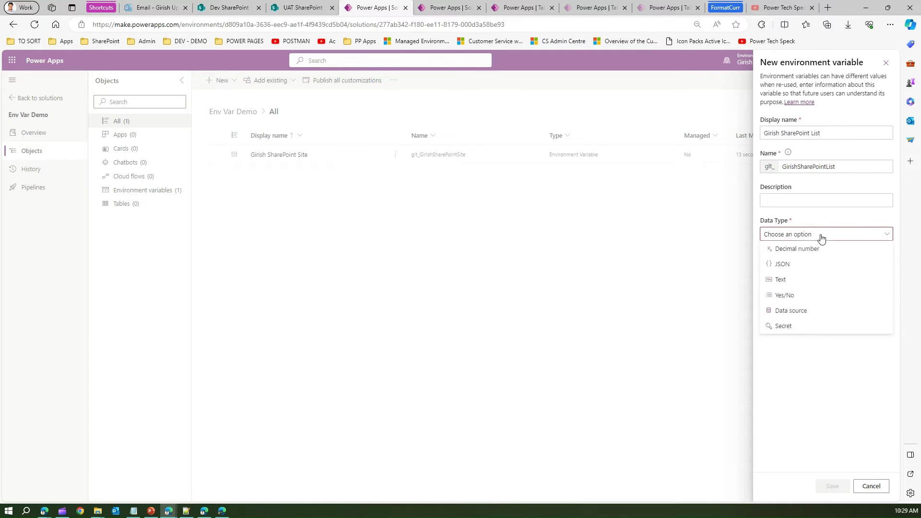
{"action": "left_click", "coordinate": [798, 311]}
{"action": "left_click", "coordinate": [804, 270]}
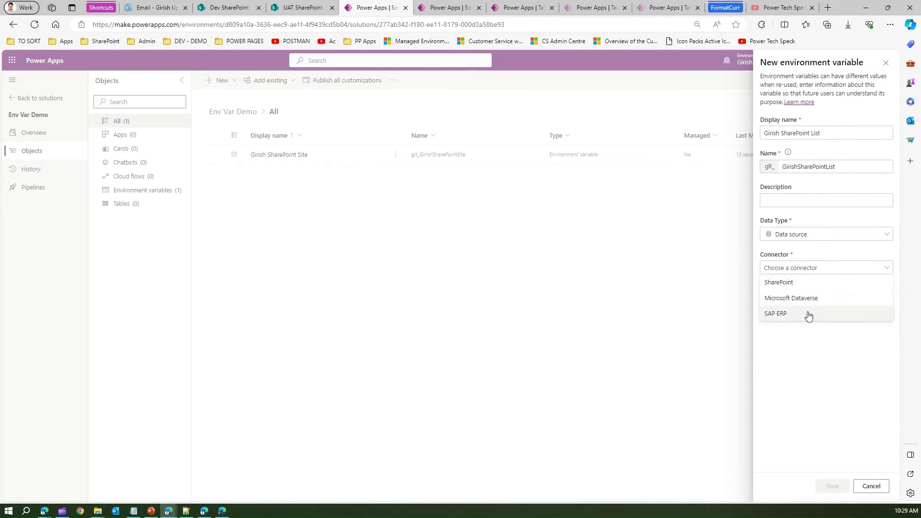
{"action": "left_click", "coordinate": [797, 283]}
{"action": "left_click", "coordinate": [800, 338]}
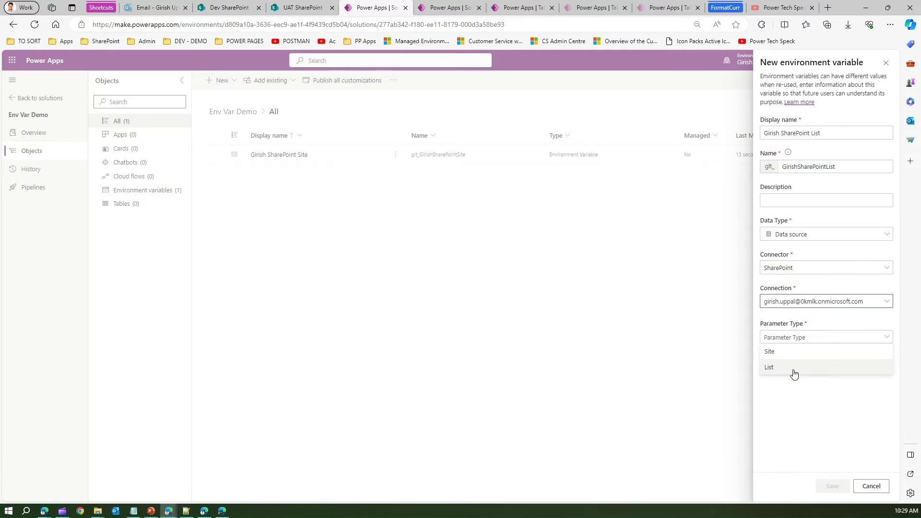
{"action": "left_click", "coordinate": [791, 369]}
{"action": "left_click", "coordinate": [795, 373]}
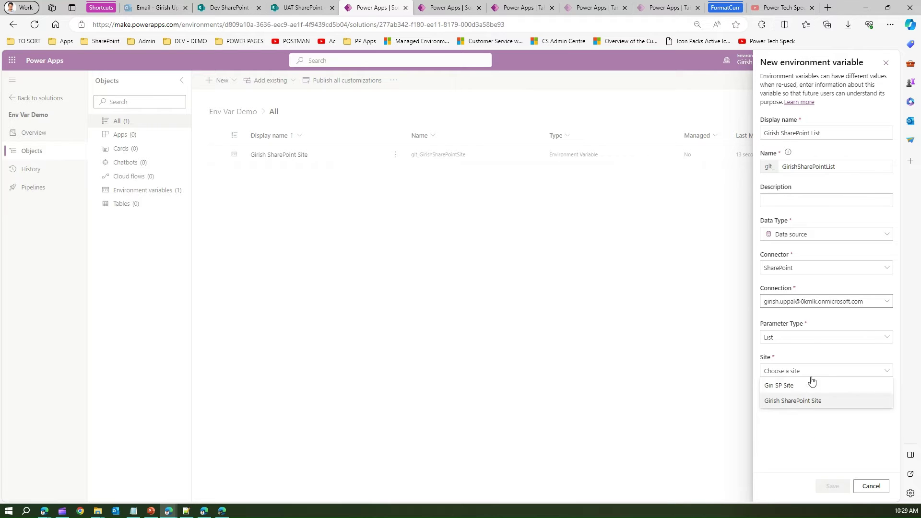
{"action": "left_click", "coordinate": [795, 355]}
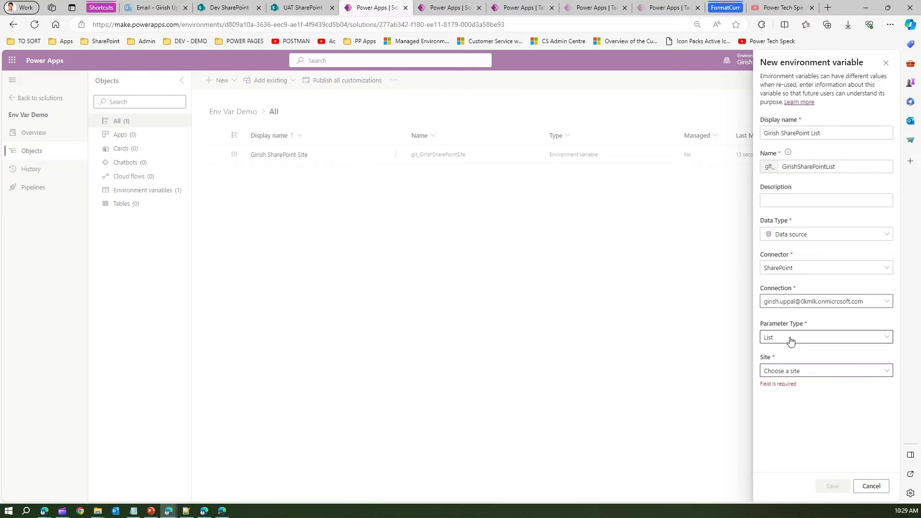
{"action": "left_click", "coordinate": [789, 338]}
{"action": "left_click", "coordinate": [790, 367]}
{"action": "left_click", "coordinate": [791, 371]}
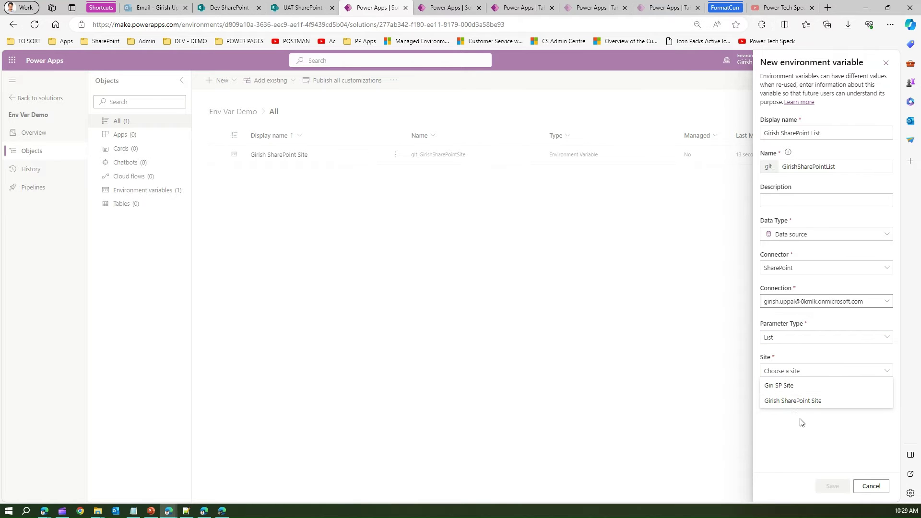
Step: Examine the lists and libraries in the Dev SharePoint site's contents, using the existing SharePoint browser tabs
{"action": "left_click", "coordinate": [224, 9]}
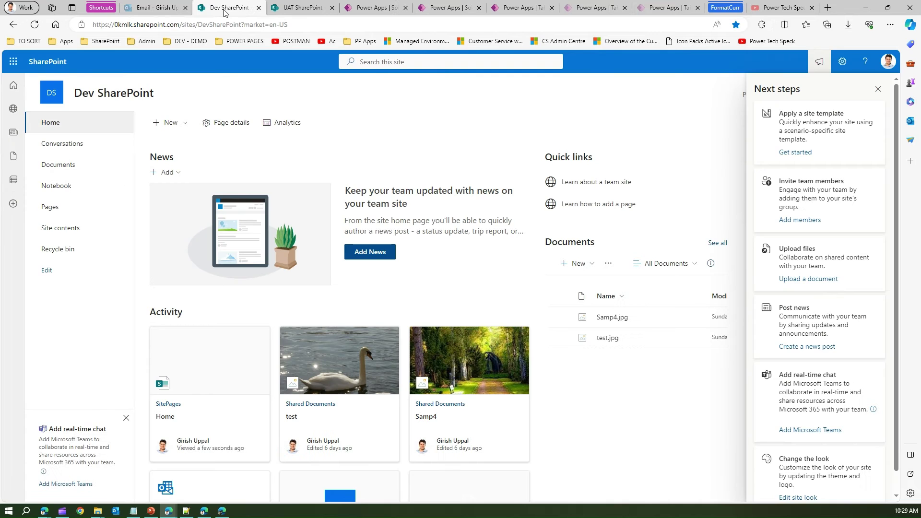
{"action": "key", "text": "ctrl+Tab"}
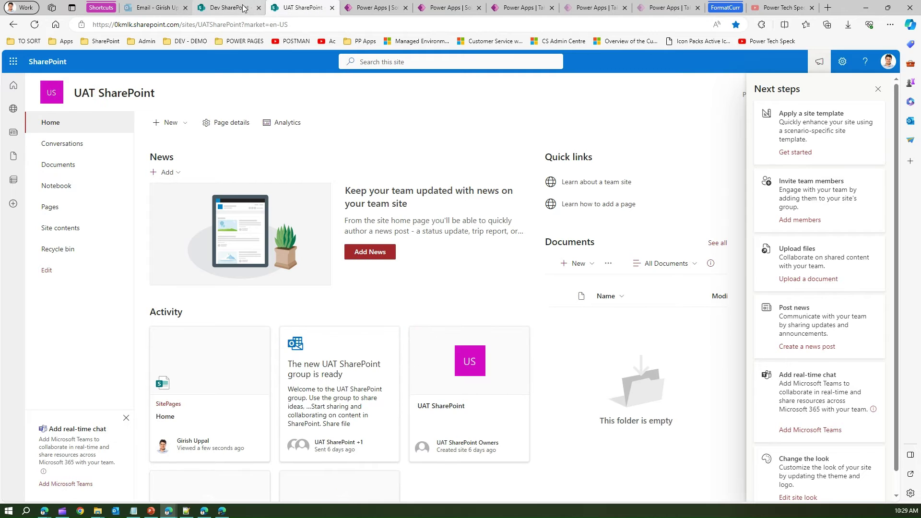
{"action": "left_click", "coordinate": [242, 8]}
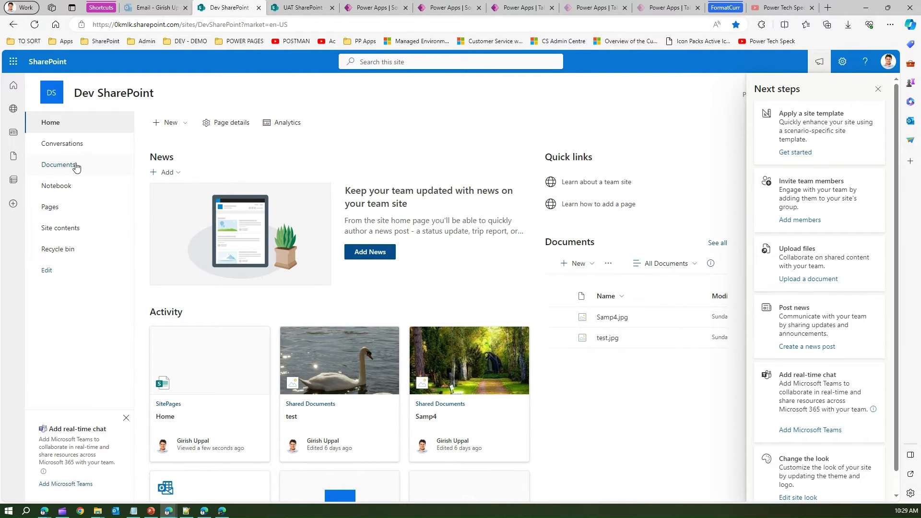
{"action": "left_click", "coordinate": [878, 88]}
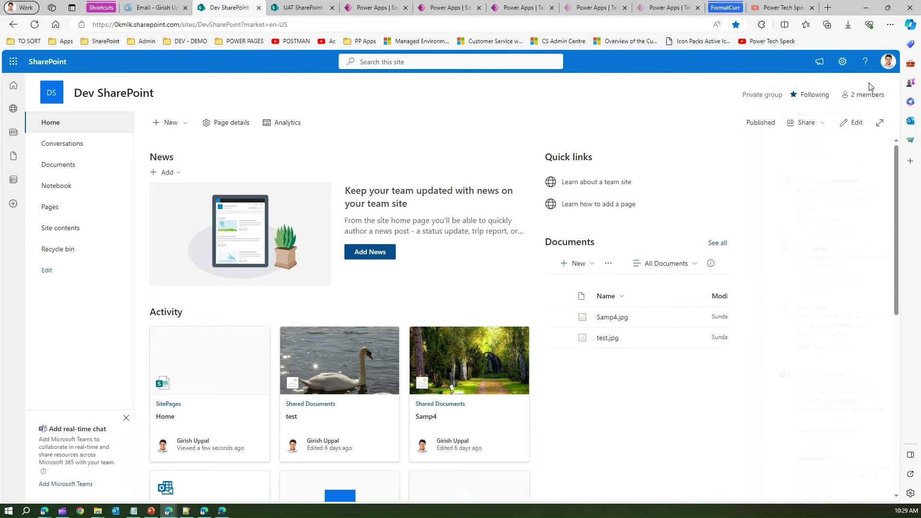
{"action": "left_click", "coordinate": [843, 61]}
{"action": "left_click", "coordinate": [773, 150]}
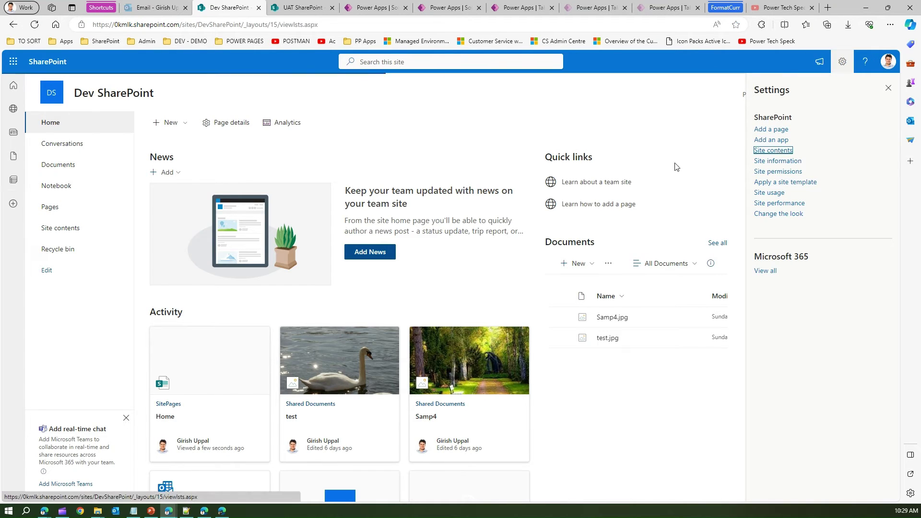
{"action": "key", "text": "alt+Left"}
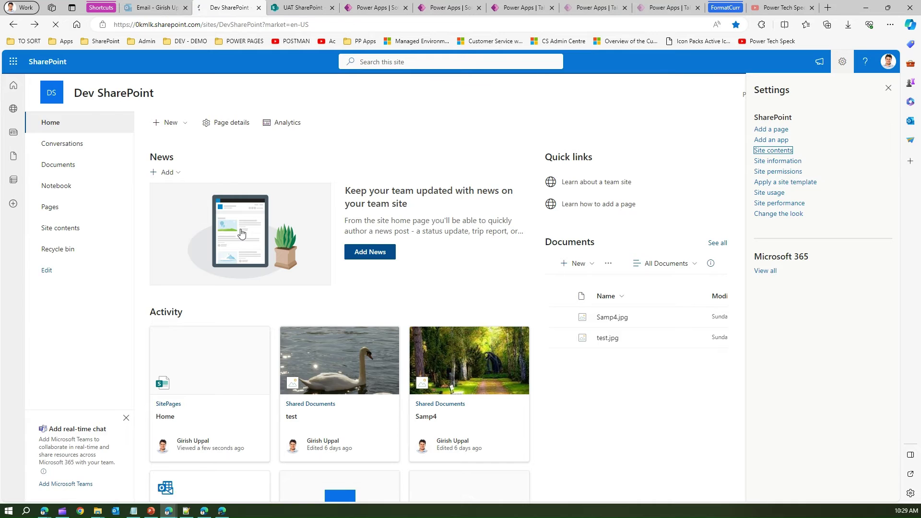
{"action": "key", "text": "ctrl"}
{"action": "key", "text": "ctrl"}
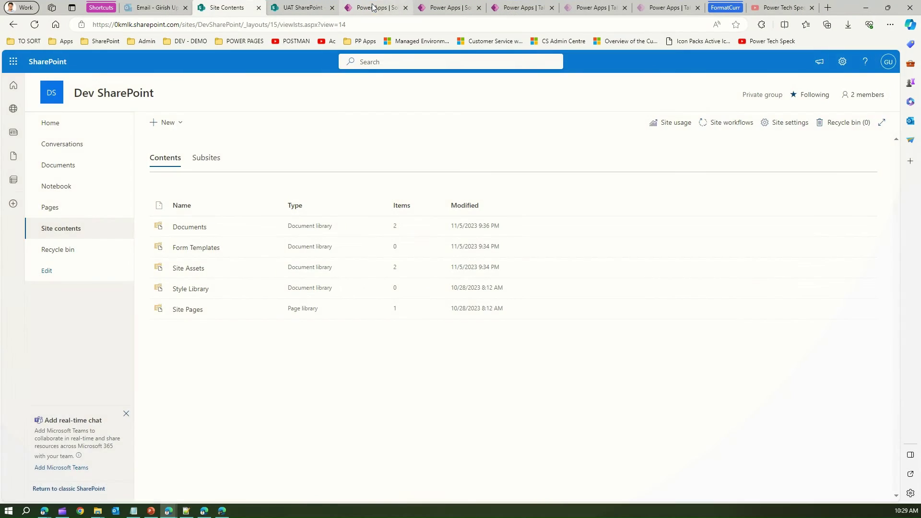
Step: Return to the Power Apps solution and set the list variable's Site to the SharePoint Site variable named after the owner
{"action": "left_click", "coordinate": [370, 7]}
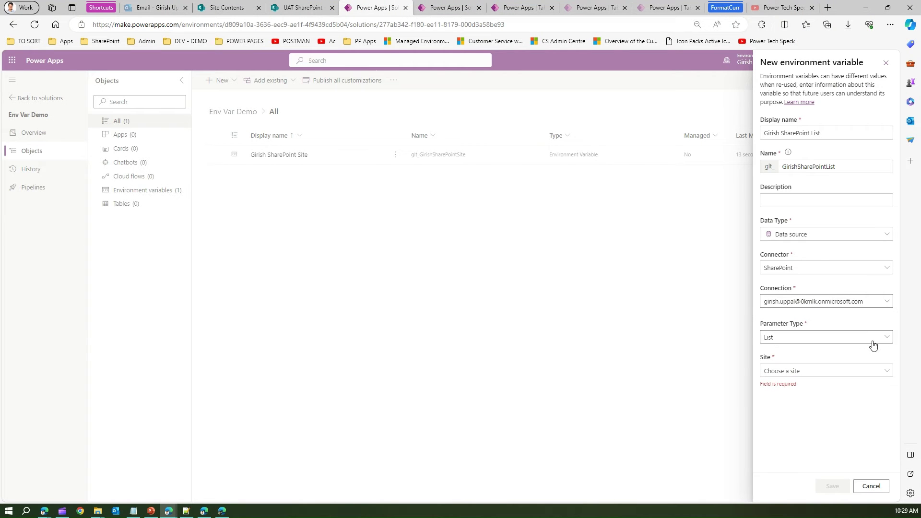
{"action": "left_click", "coordinate": [885, 371]}
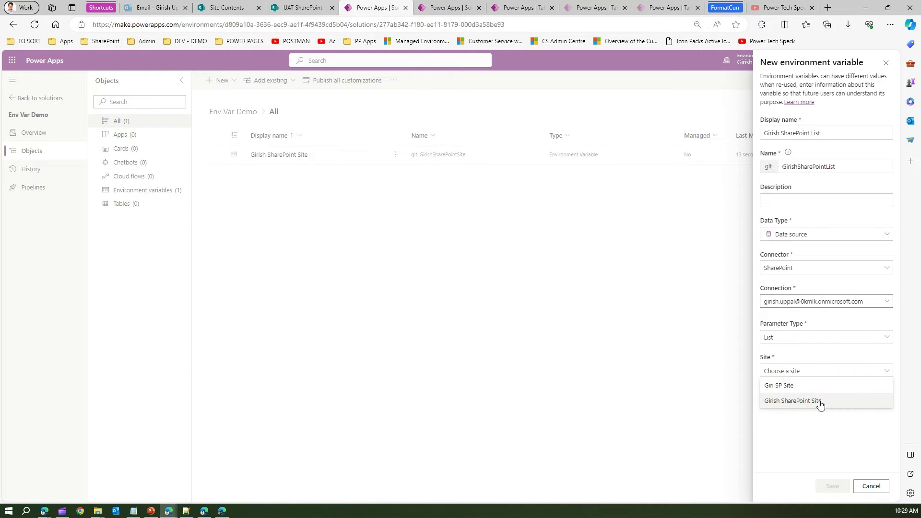
{"action": "left_click", "coordinate": [814, 402]}
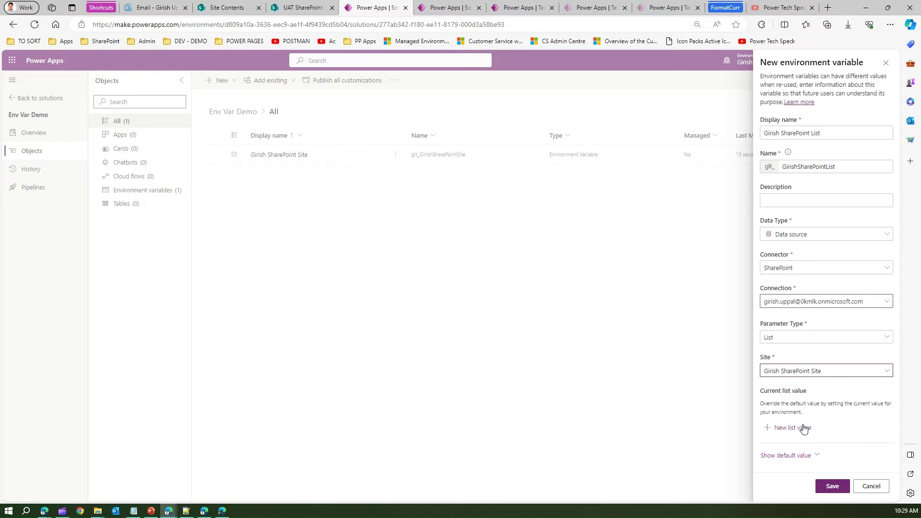
{"action": "left_click", "coordinate": [798, 376]}
{"action": "left_click", "coordinate": [807, 402]}
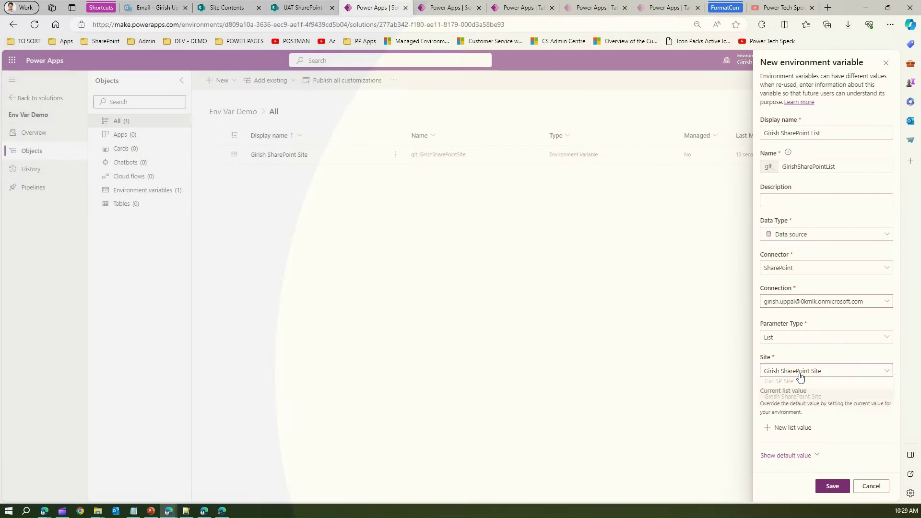
{"action": "left_click", "coordinate": [800, 378]}
{"action": "left_click", "coordinate": [803, 379]}
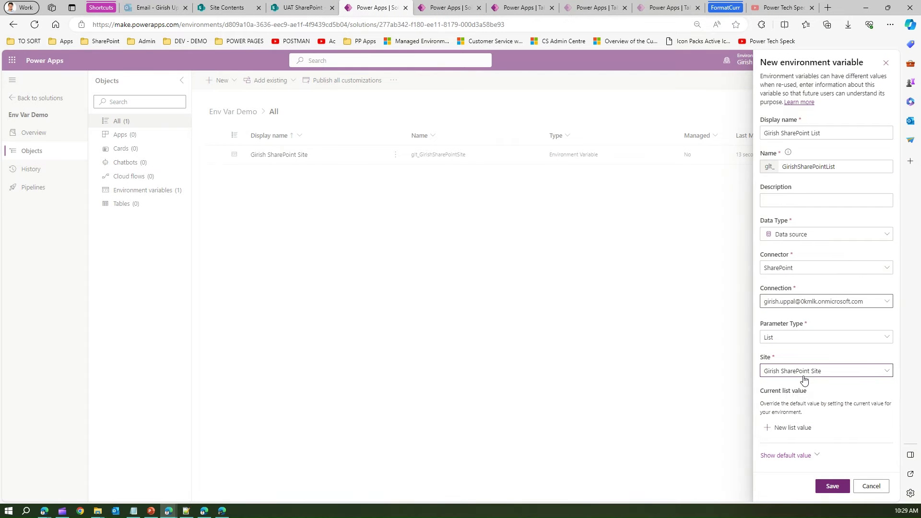
Step: Add Documents as the variable's current list value and save the variable
{"action": "left_click", "coordinate": [806, 431]}
{"action": "left_click", "coordinate": [878, 445]}
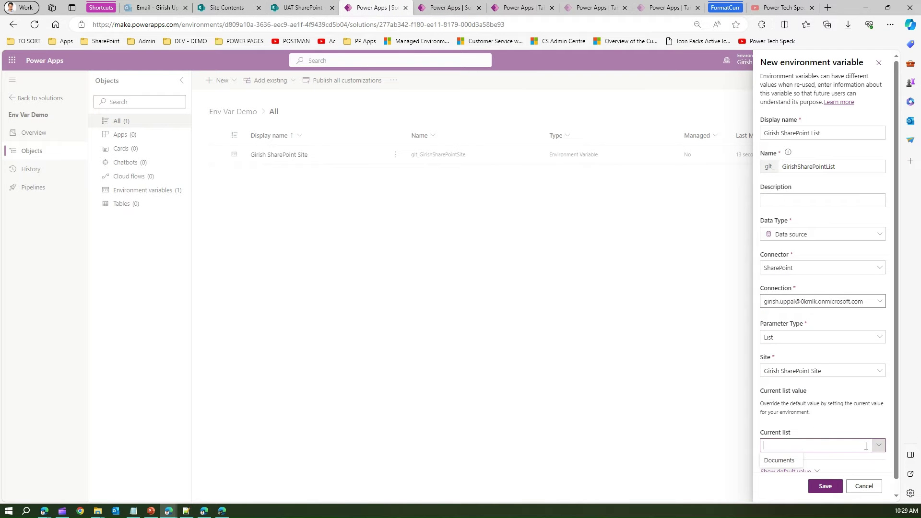
{"action": "left_click", "coordinate": [792, 462]}
{"action": "scroll", "coordinate": [899, 427], "scroll_direction": "down", "scroll_amount": 1}
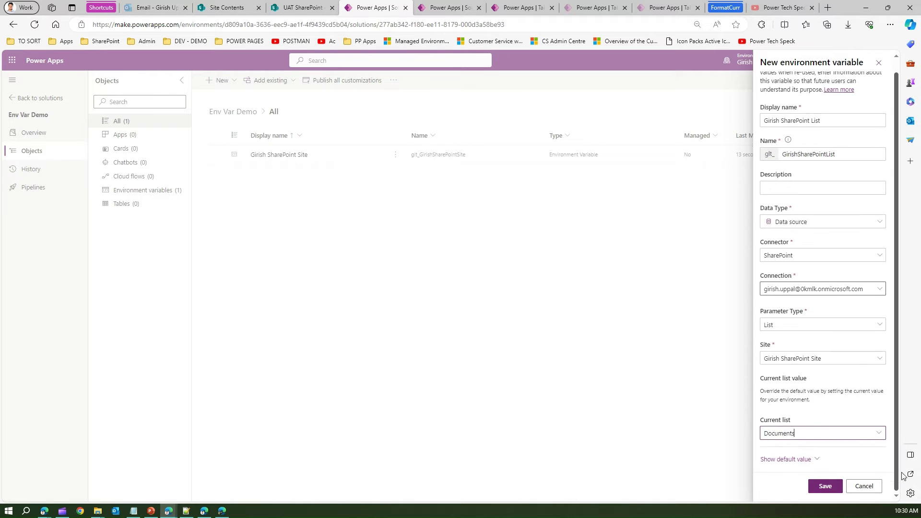
{"action": "left_click", "coordinate": [830, 486]}
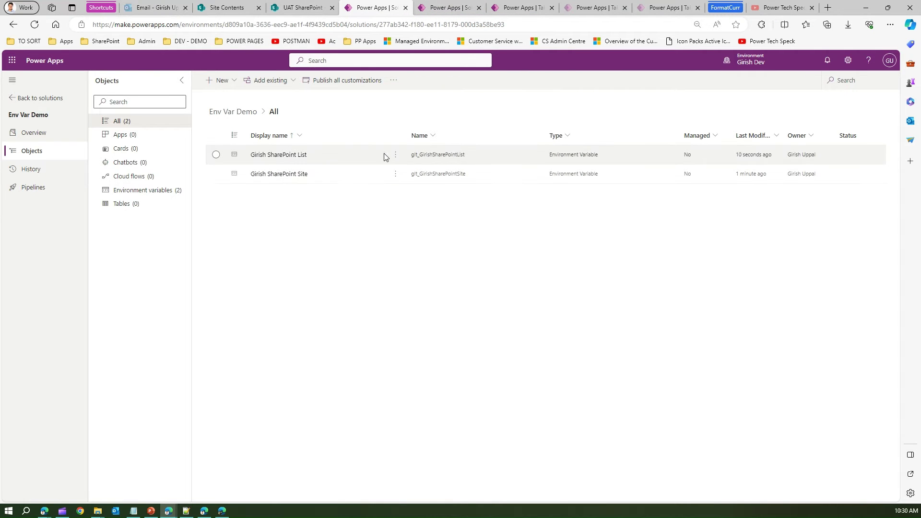
Step: View the Environment Variable Definition table with its additional rows and the Environment Variable Value table in the existing Power Apps browser tabs
{"action": "key", "text": "ctrl"}
{"action": "key", "text": "ctrl"}
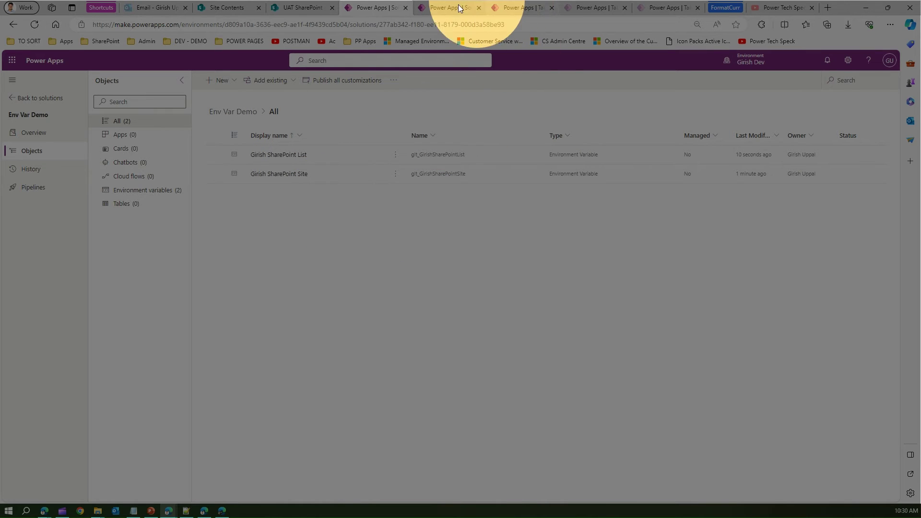
{"action": "left_click", "coordinate": [510, 7]}
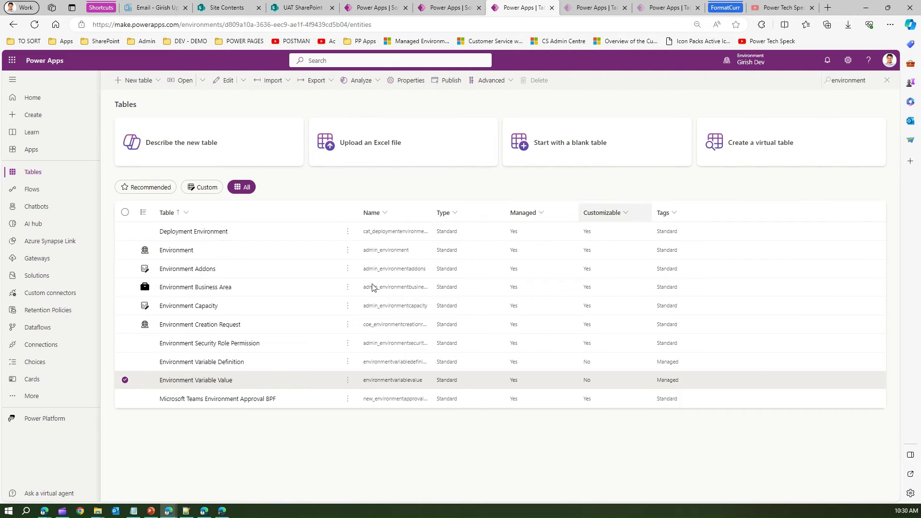
{"action": "left_click", "coordinate": [229, 368]}
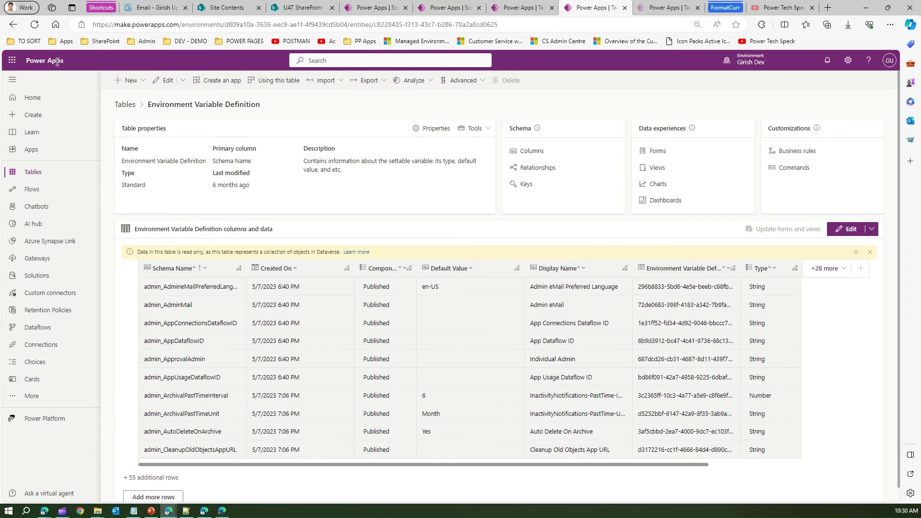
{"action": "left_click", "coordinate": [156, 478]}
{"action": "left_click", "coordinate": [652, 10]}
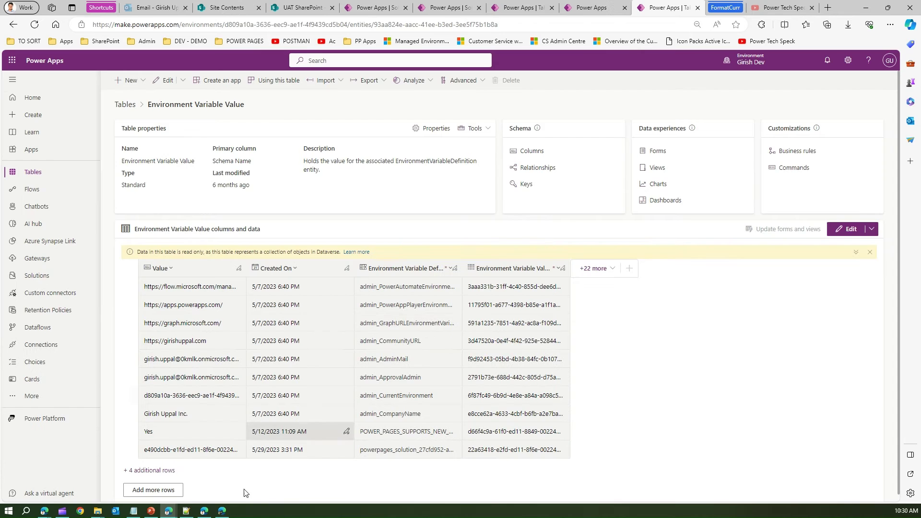
Step: Examine all rows of the Environment Variable Value table and the Environment Variable Definition table in the existing Power Apps browser tabs
{"action": "left_click", "coordinate": [166, 471]}
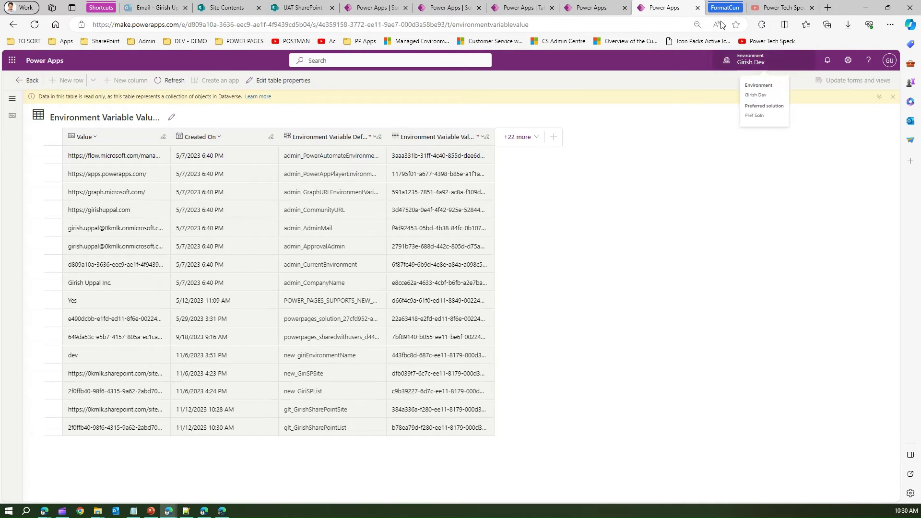
{"action": "left_click", "coordinate": [593, 8]}
{"action": "scroll", "coordinate": [638, 331], "scroll_direction": "down", "scroll_amount": 10}
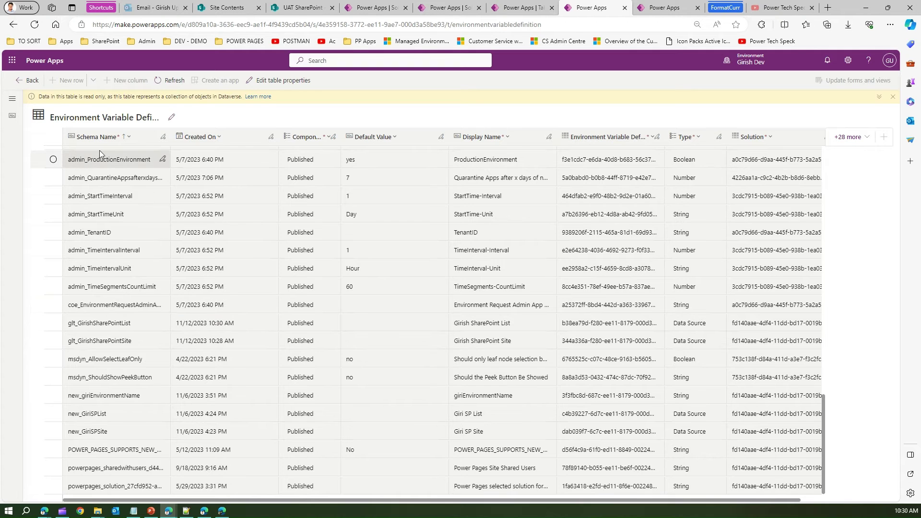
{"action": "left_click_drag", "start_coordinate": [79, 96], "coordinate": [149, 96]}
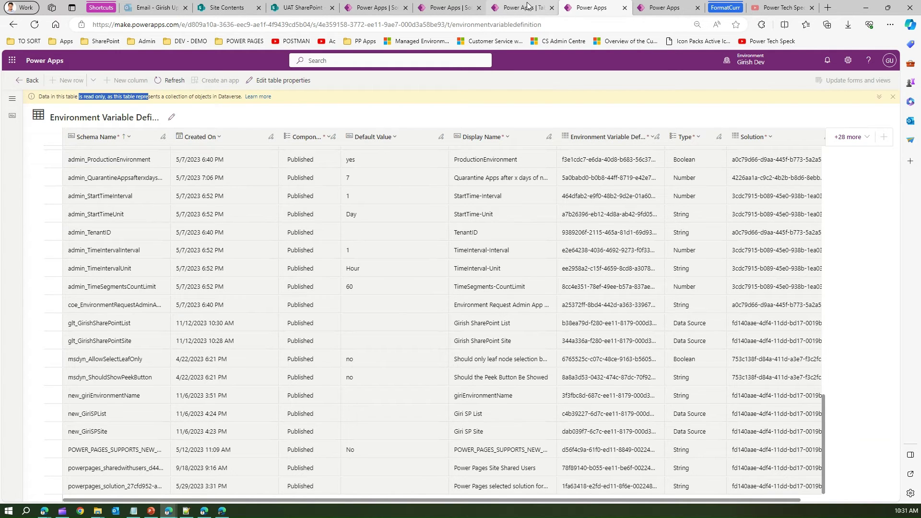
{"action": "left_click", "coordinate": [521, 8]}
{"action": "left_click", "coordinate": [588, 7]}
{"action": "left_click", "coordinate": [659, 7]}
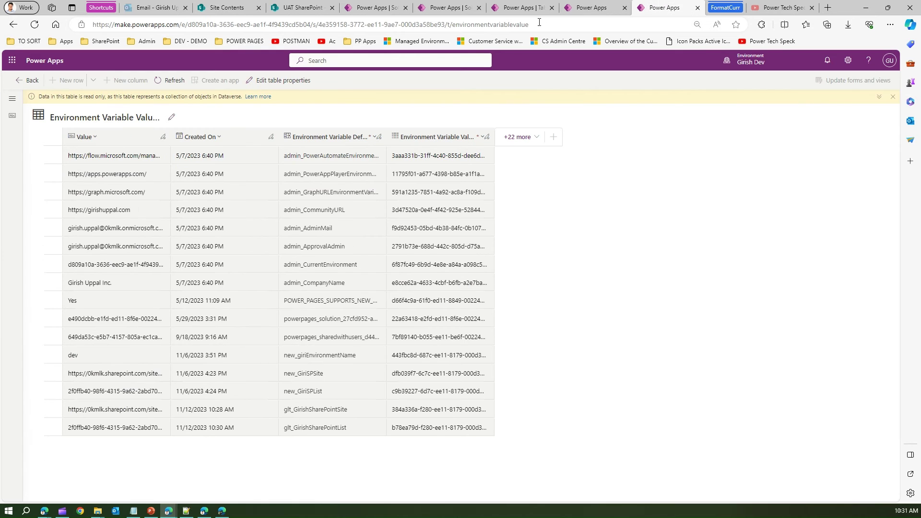
Step: Return to the flow designer's browser tab and save Env Var Flow
{"action": "left_click", "coordinate": [374, 9]}
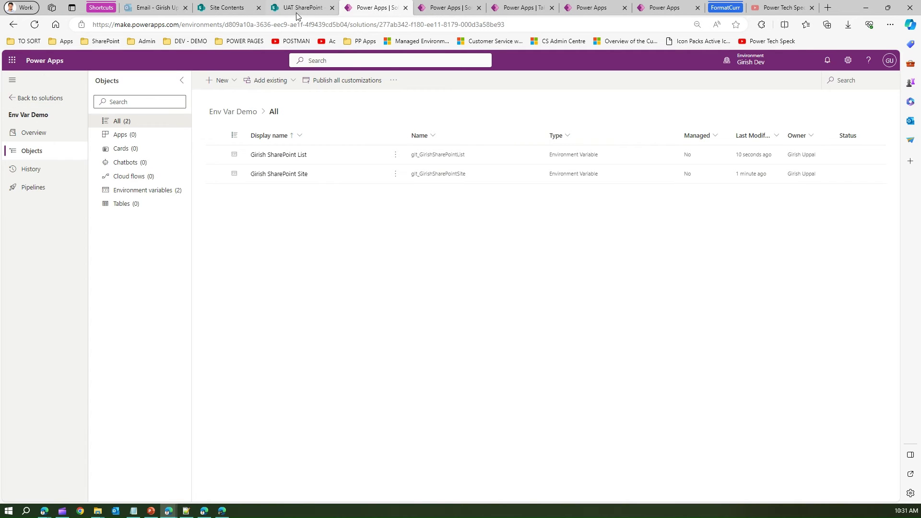
{"action": "left_click", "coordinate": [297, 9]}
{"action": "left_click", "coordinate": [376, 7]}
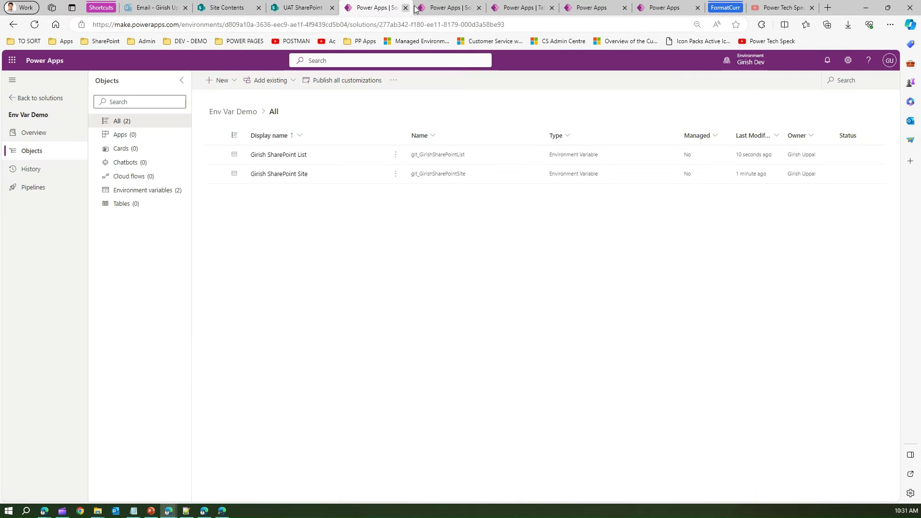
{"action": "left_click", "coordinate": [443, 9]}
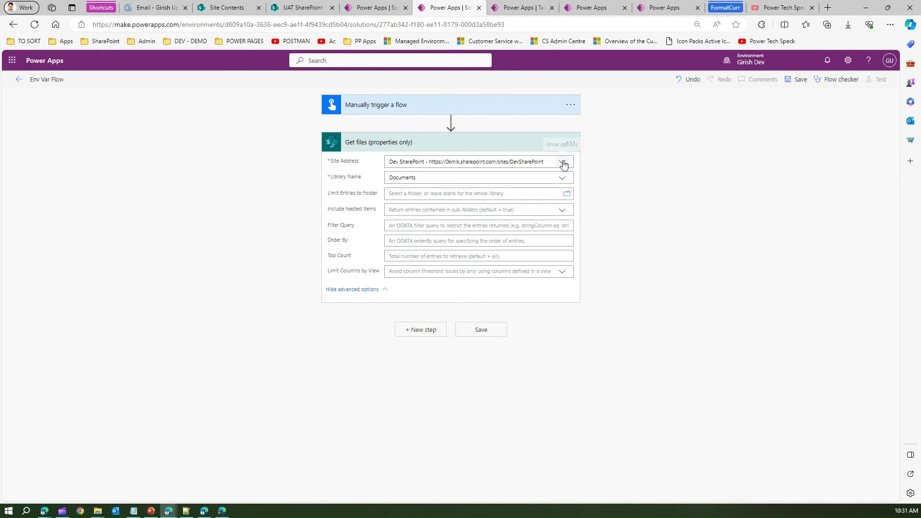
{"action": "left_click", "coordinate": [801, 80]}
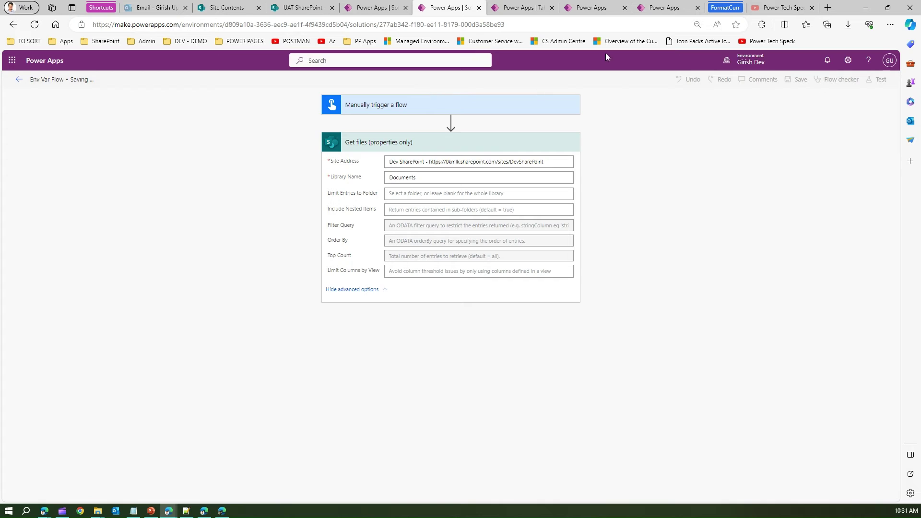
Step: Reload the Env Var Demo solution, reopen Env Var Flow in edit mode and expand its Get files (properties only) action
{"action": "left_click", "coordinate": [34, 25]}
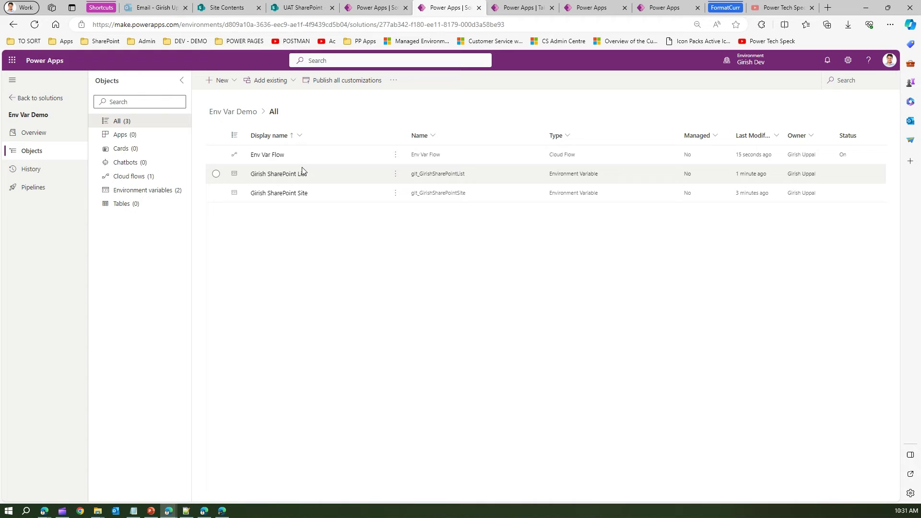
{"action": "left_click", "coordinate": [276, 155]}
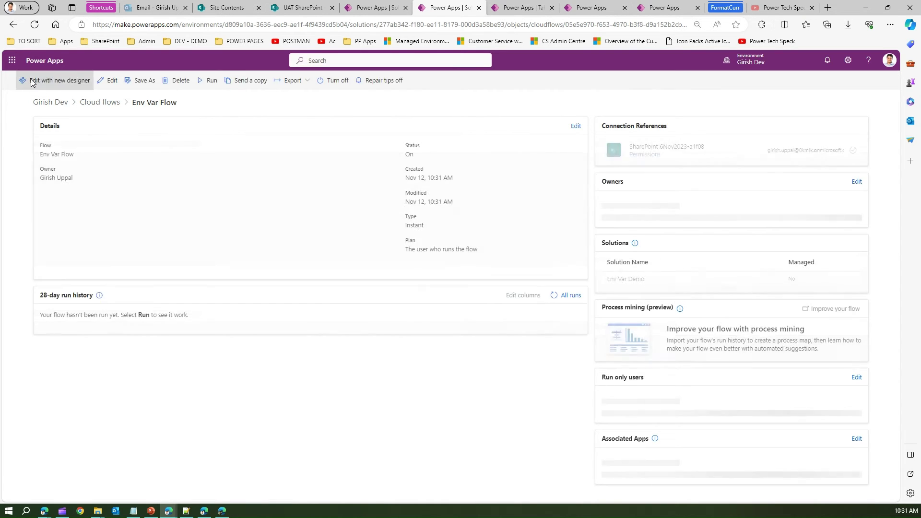
{"action": "left_click", "coordinate": [32, 83]}
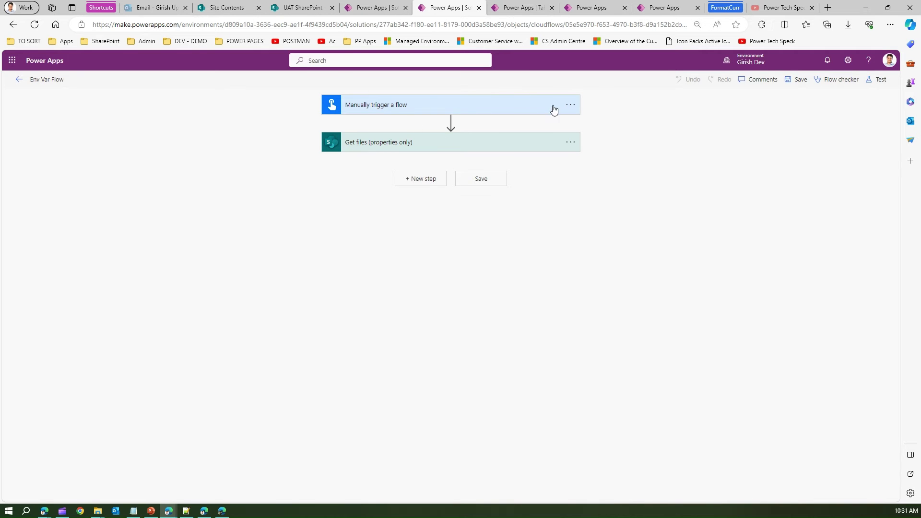
{"action": "left_click", "coordinate": [384, 143]}
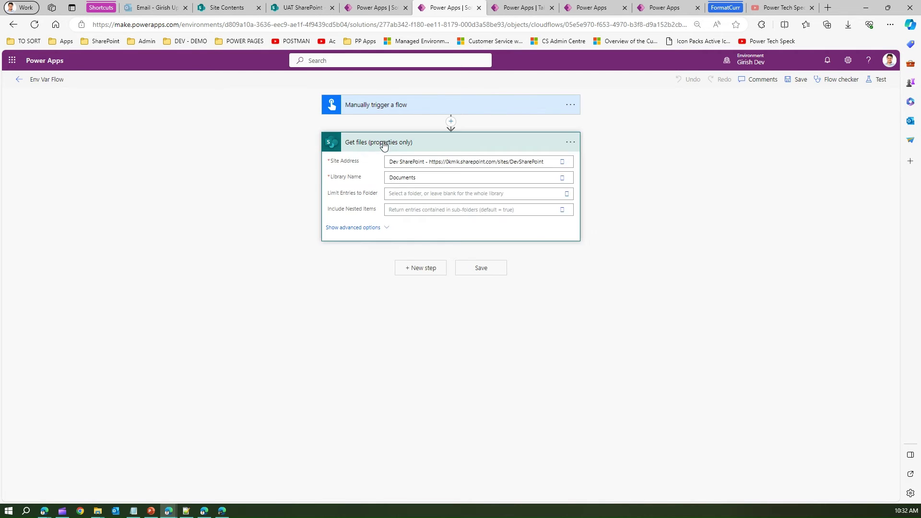
Step: Replace the Get files action's Site Address with the SharePoint Site environment variable named after the owner, as a custom value
{"action": "left_click", "coordinate": [562, 162]}
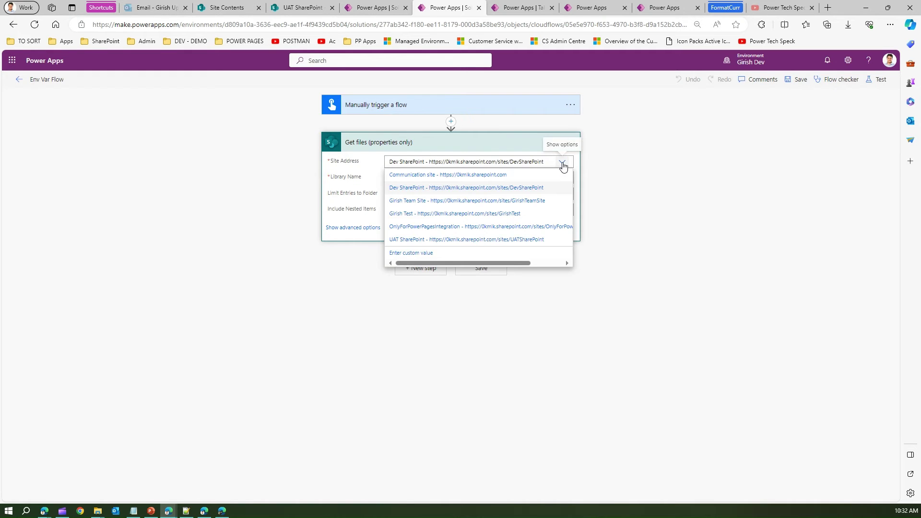
{"action": "left_click", "coordinate": [431, 254]}
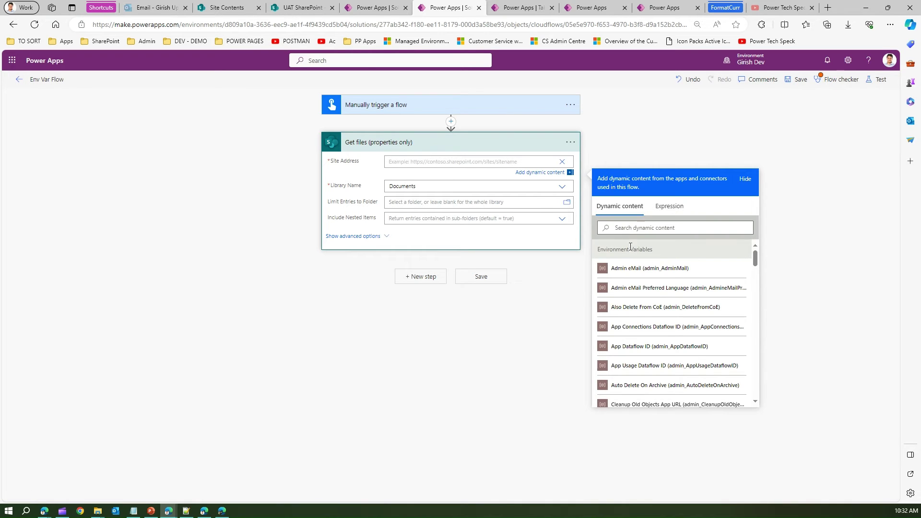
{"action": "left_click_drag", "start_coordinate": [598, 250], "coordinate": [648, 256]}
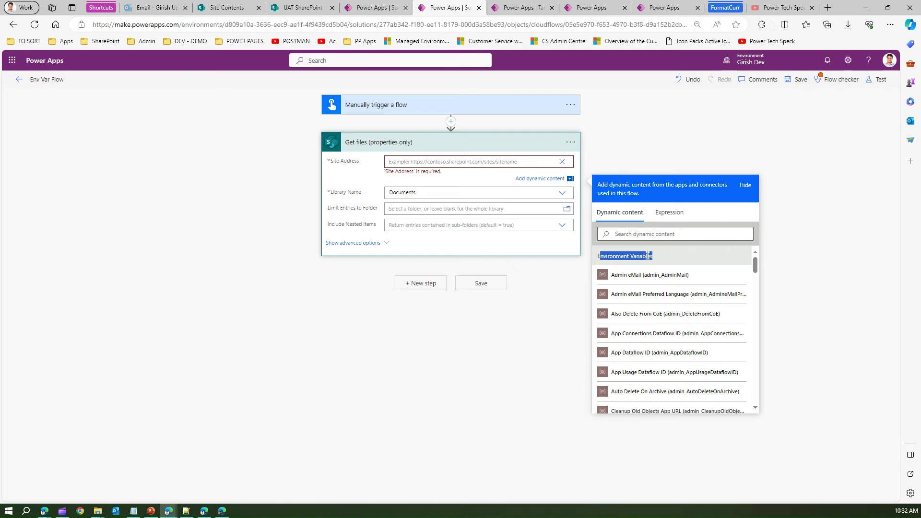
{"action": "left_click", "coordinate": [684, 233]}
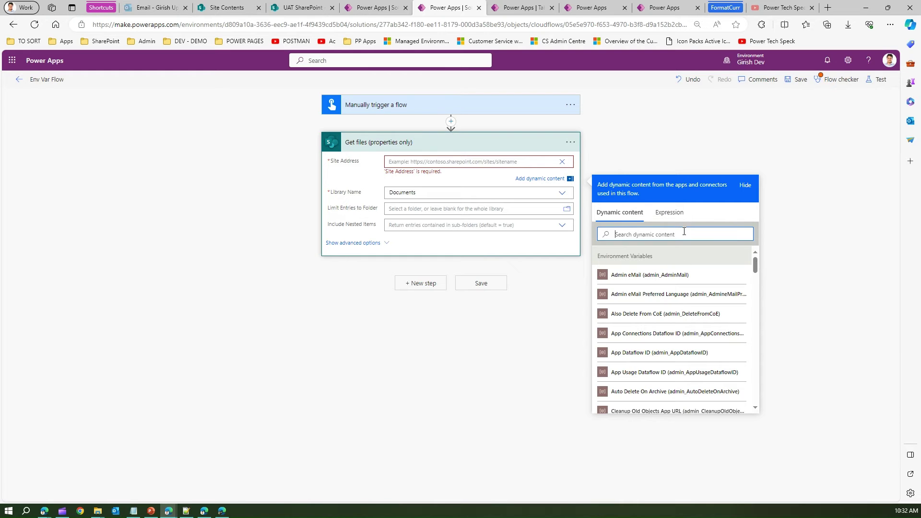
{"action": "type", "text": "Girish"}
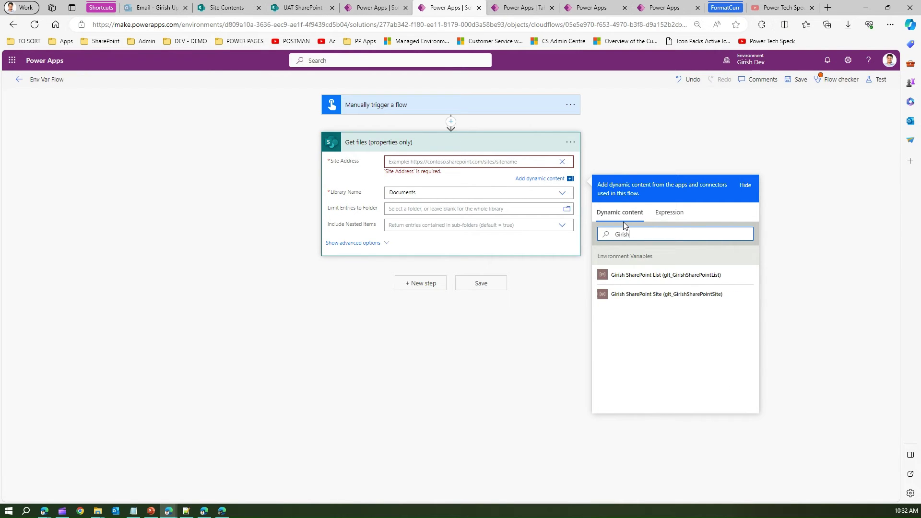
{"action": "left_click", "coordinate": [657, 298]}
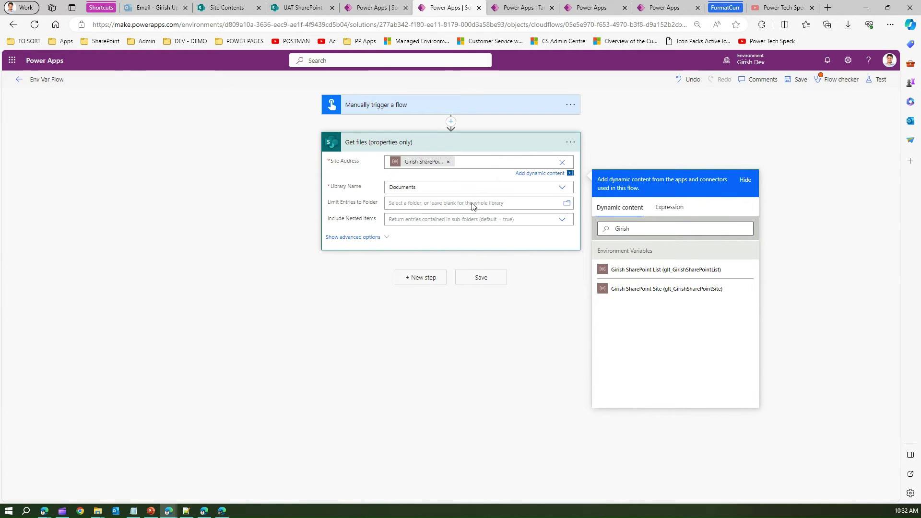
Step: Set the action's Library Name to the SharePoint List environment variable named after the owner, as a custom value
{"action": "left_click", "coordinate": [553, 191]}
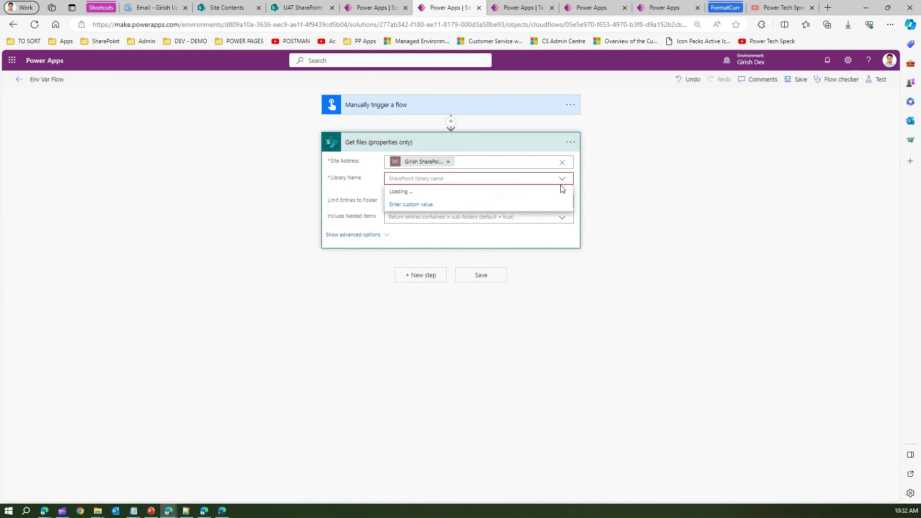
{"action": "left_click", "coordinate": [563, 179]}
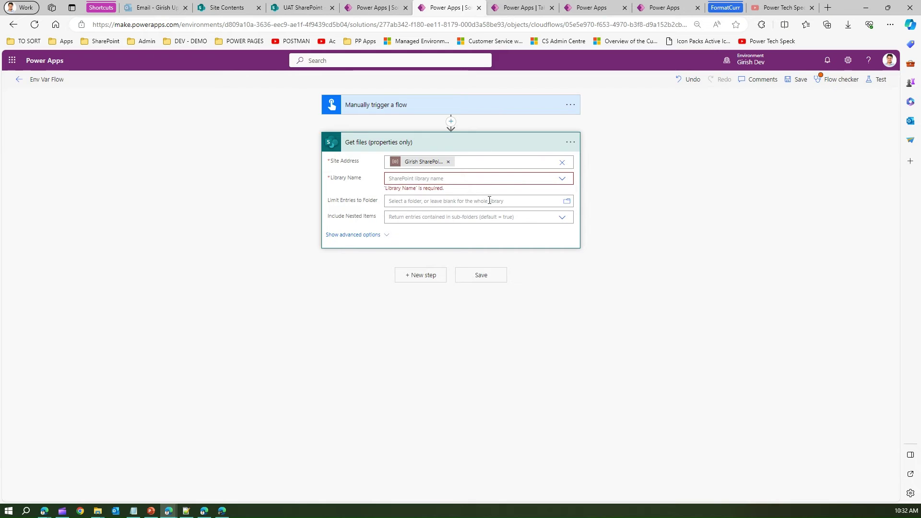
{"action": "left_click", "coordinate": [562, 179]}
{"action": "left_click", "coordinate": [416, 205]}
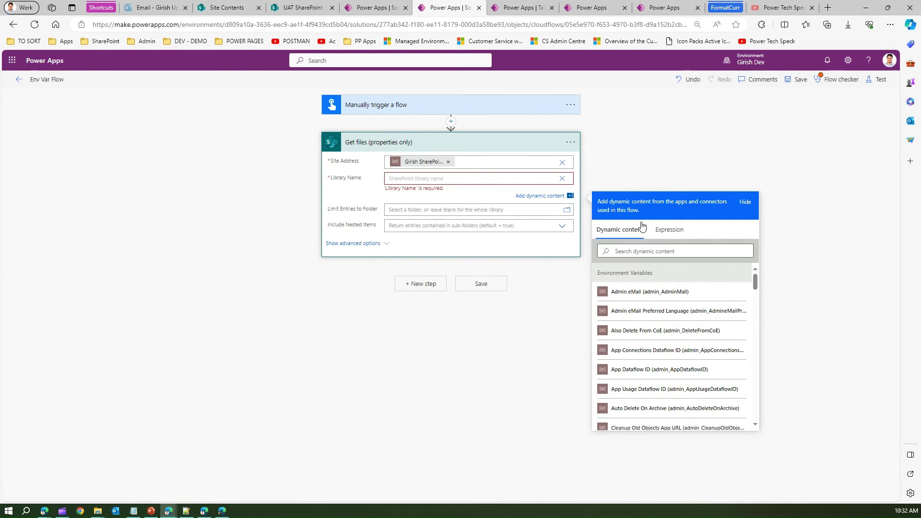
{"action": "left_click", "coordinate": [634, 253]}
{"action": "type", "text": "Girish"}
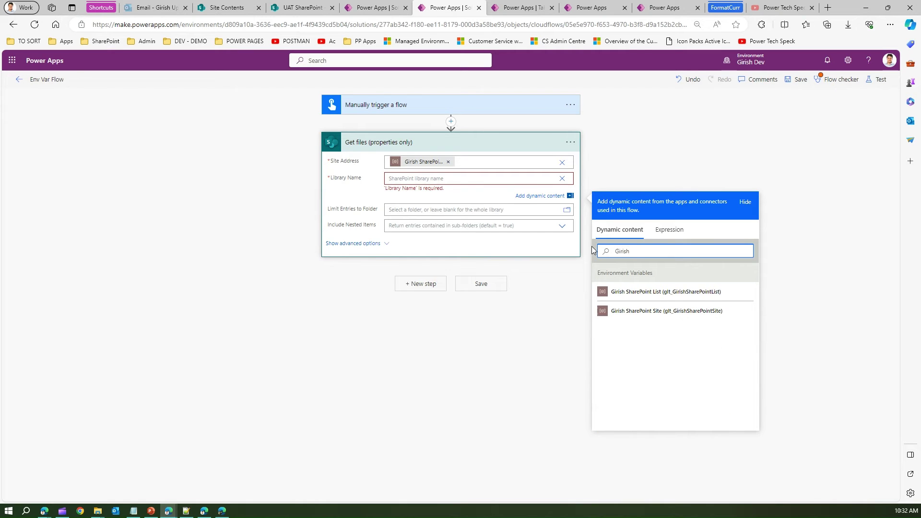
{"action": "left_click", "coordinate": [657, 292]}
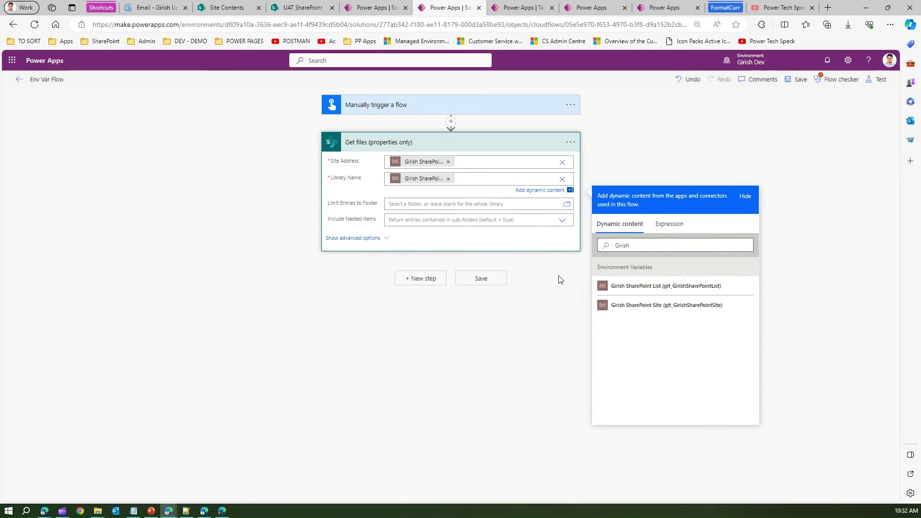
Step: Save Env Var Flow, test it manually using the existing SharePoint connection and view the test run
{"action": "left_click", "coordinate": [468, 280]}
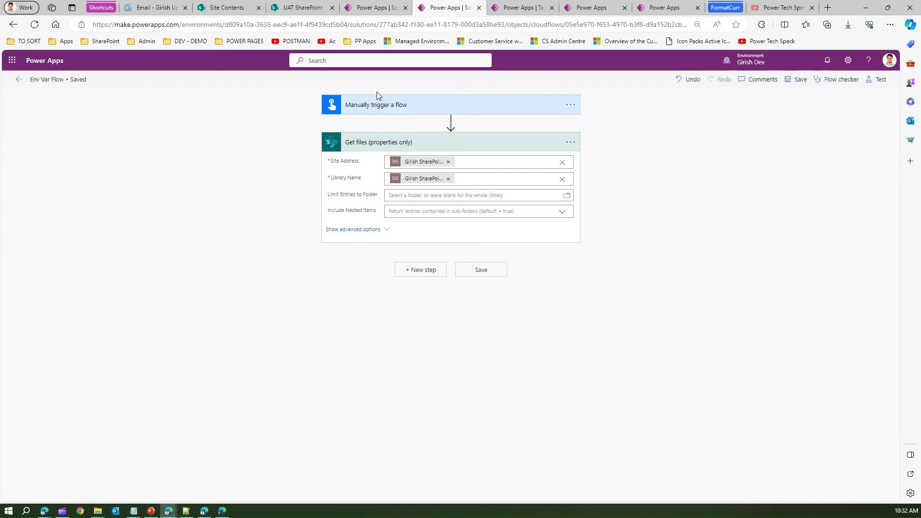
{"action": "left_click", "coordinate": [791, 79]}
{"action": "left_click", "coordinate": [878, 81]}
{"action": "left_click", "coordinate": [758, 110]}
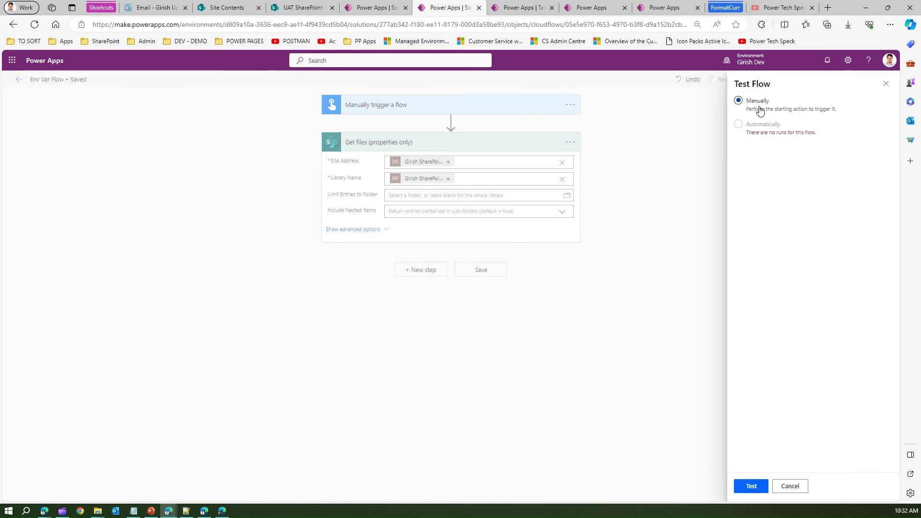
{"action": "left_click", "coordinate": [754, 488]}
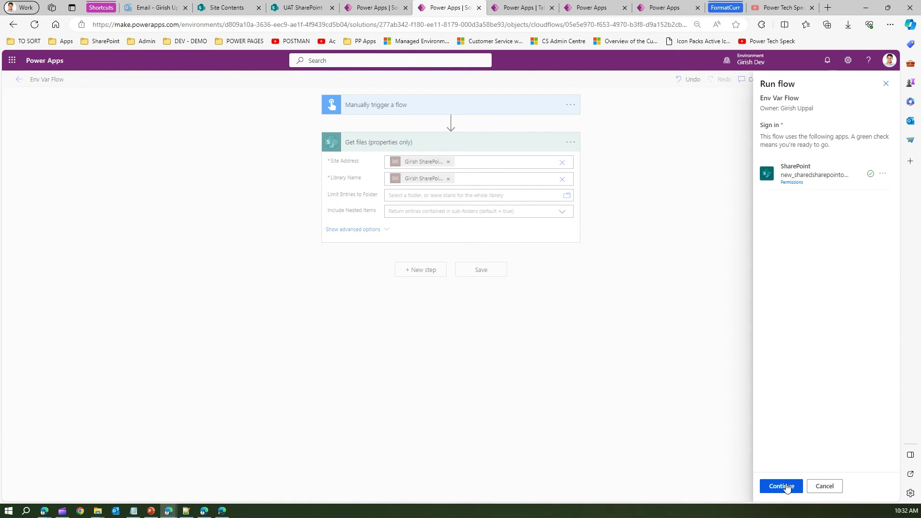
{"action": "left_click", "coordinate": [785, 486]}
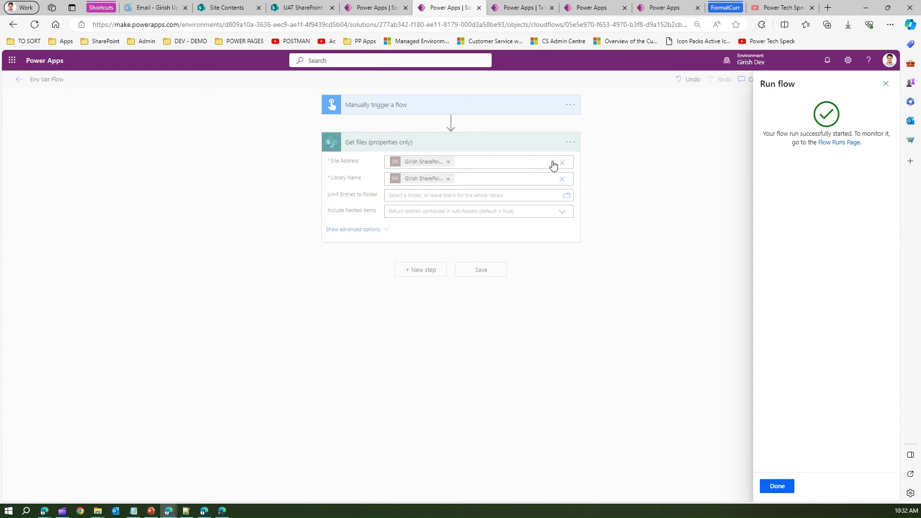
{"action": "left_click", "coordinate": [780, 486]}
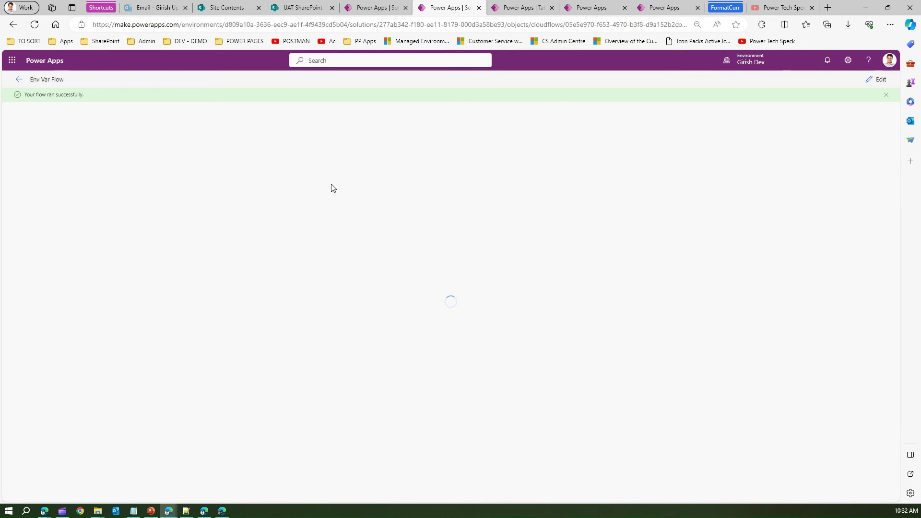
{"action": "left_click", "coordinate": [370, 4]}
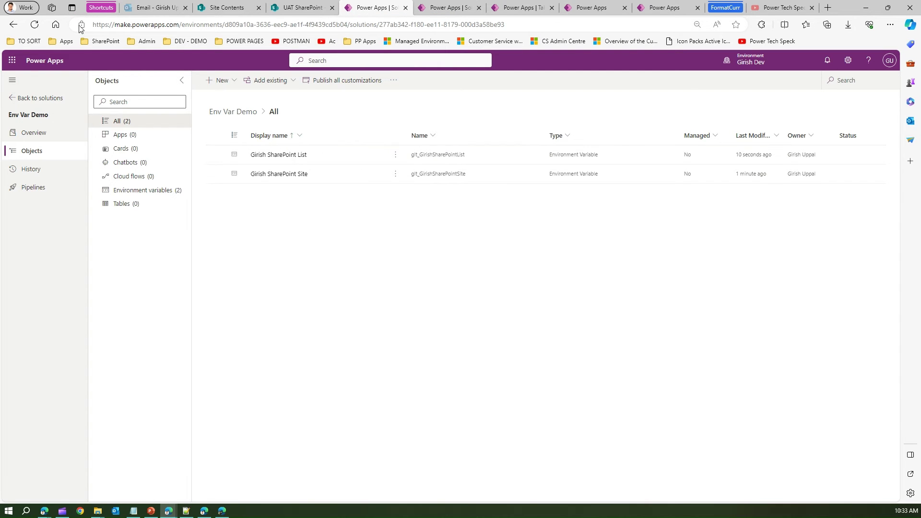
{"action": "left_click", "coordinate": [432, 12]}
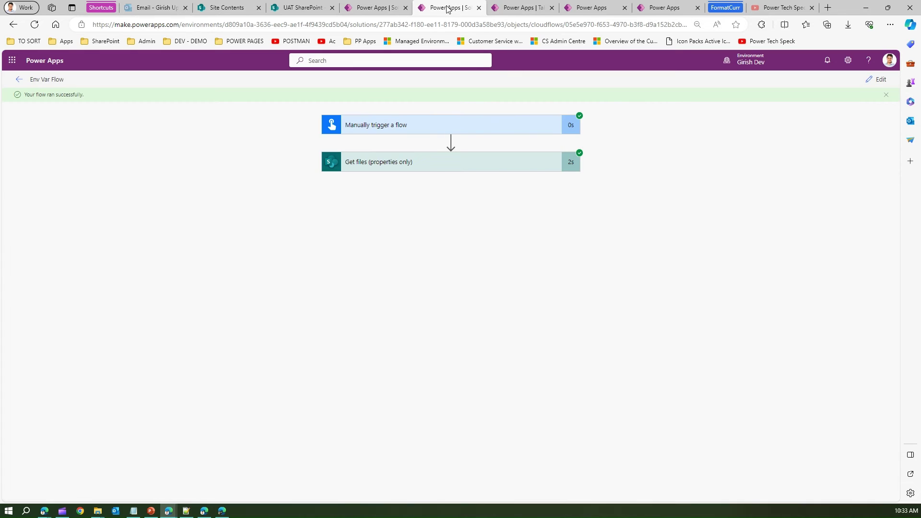
Step: Return to the Env Var Demo solution's object list and reload it
{"action": "left_click", "coordinate": [509, 6]}
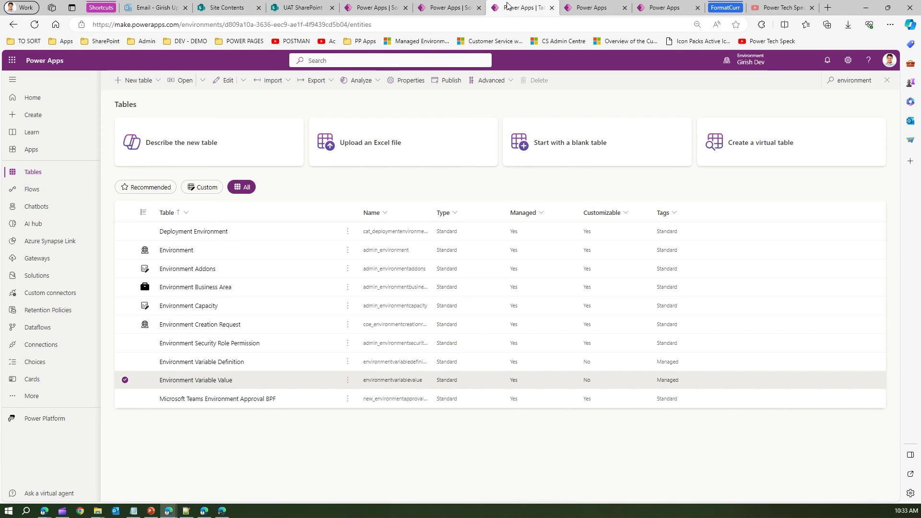
{"action": "left_click", "coordinate": [372, 7]}
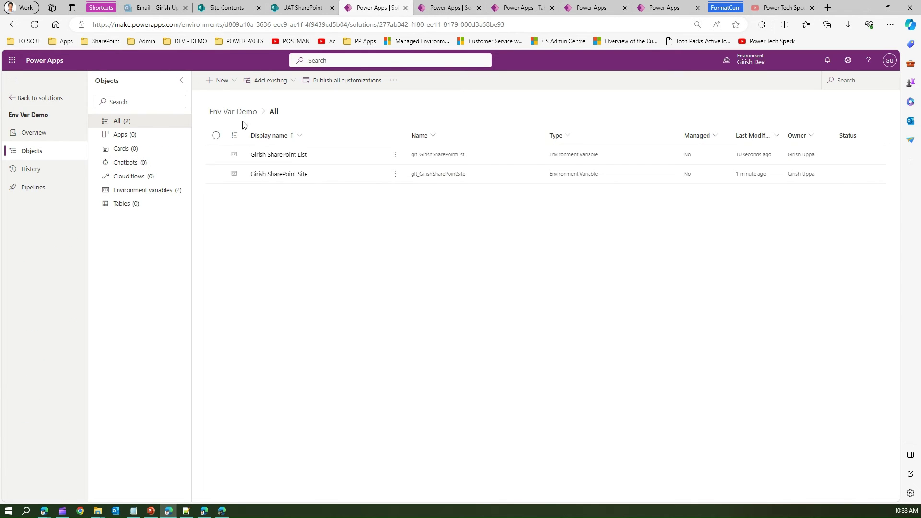
{"action": "left_click", "coordinate": [34, 25]}
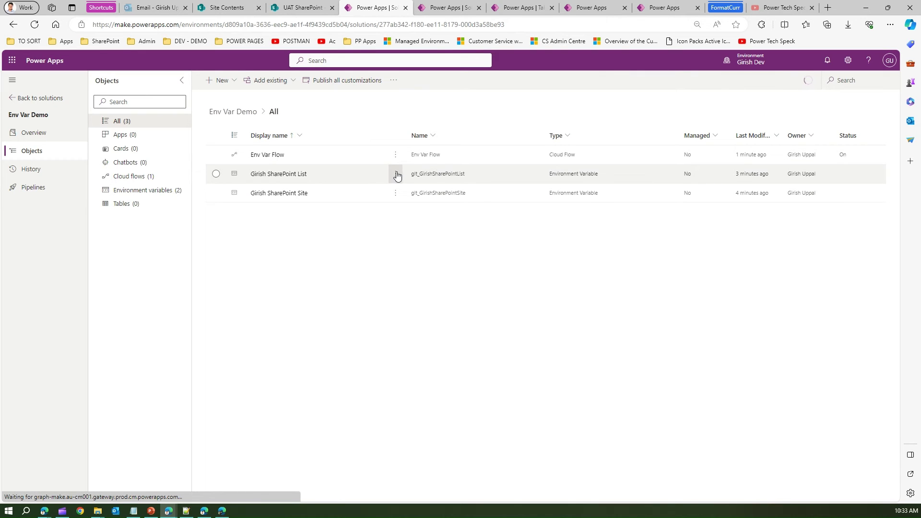
Step: Set the SharePoint List environment variable's site to the SharePoint Site variable and its current list to Documents, and save it
{"action": "left_click", "coordinate": [303, 175]}
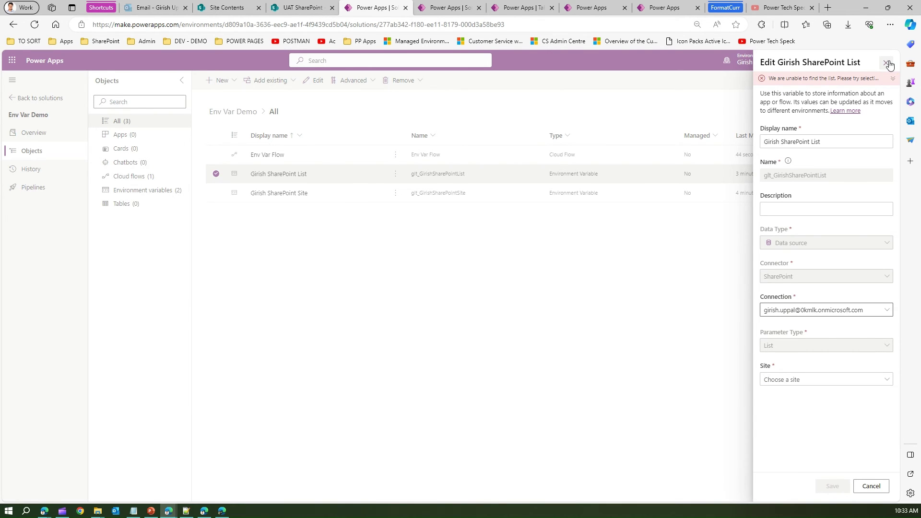
{"action": "left_click", "coordinate": [885, 379]}
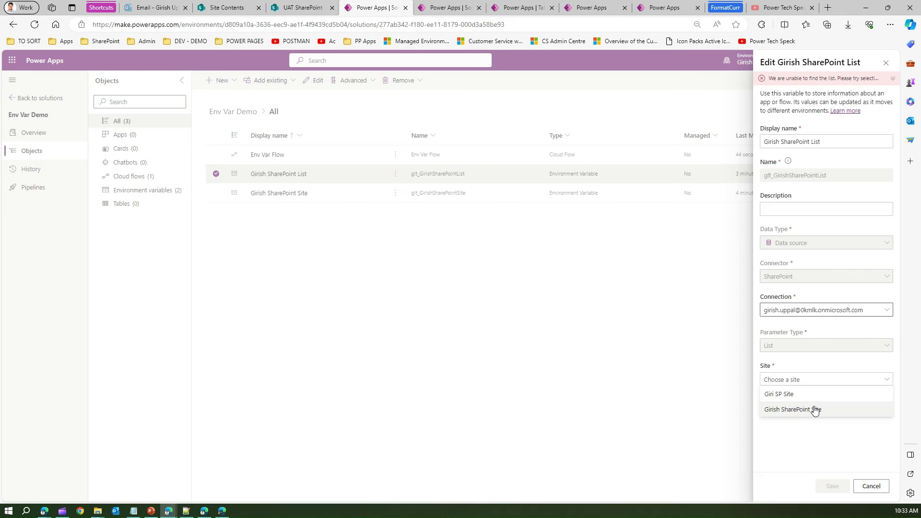
{"action": "left_click", "coordinate": [815, 410]}
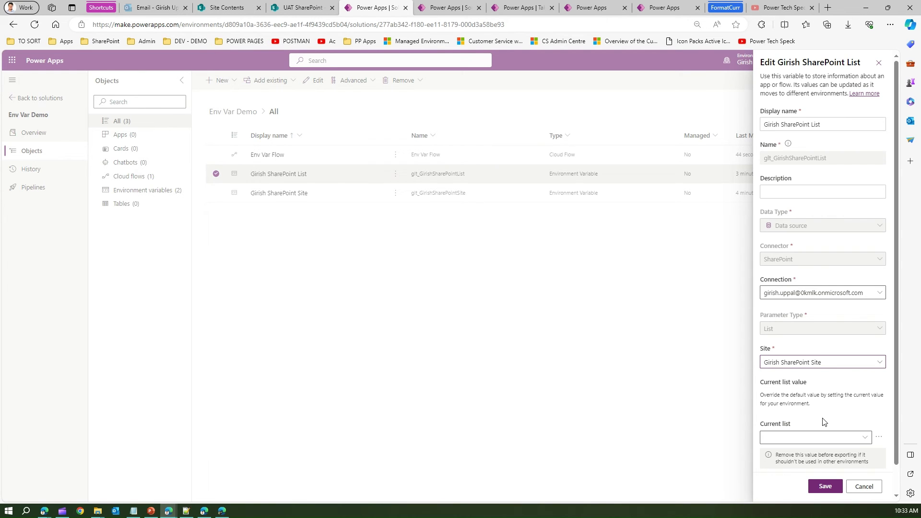
{"action": "left_click", "coordinate": [869, 437]}
{"action": "left_click", "coordinate": [794, 453]}
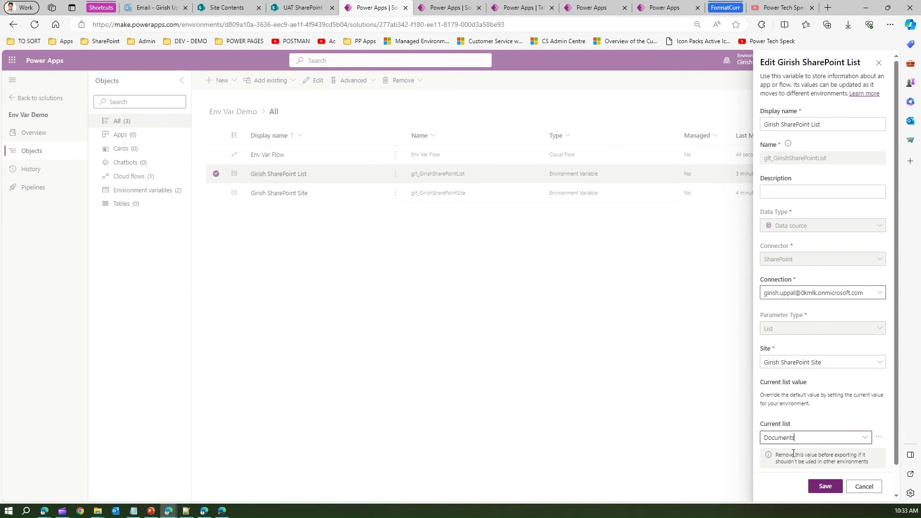
{"action": "left_click", "coordinate": [825, 487]}
{"action": "left_click", "coordinate": [880, 363]}
{"action": "left_click", "coordinate": [879, 363]}
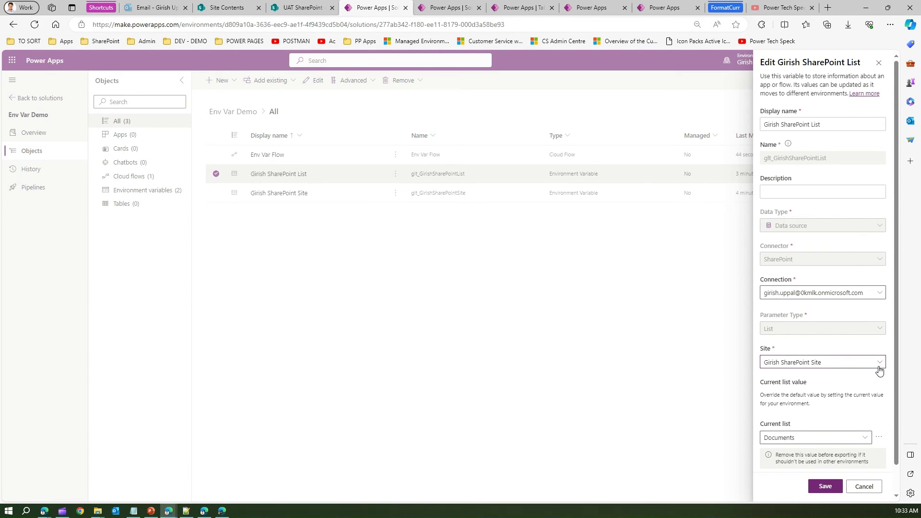
{"action": "left_click", "coordinate": [825, 488]}
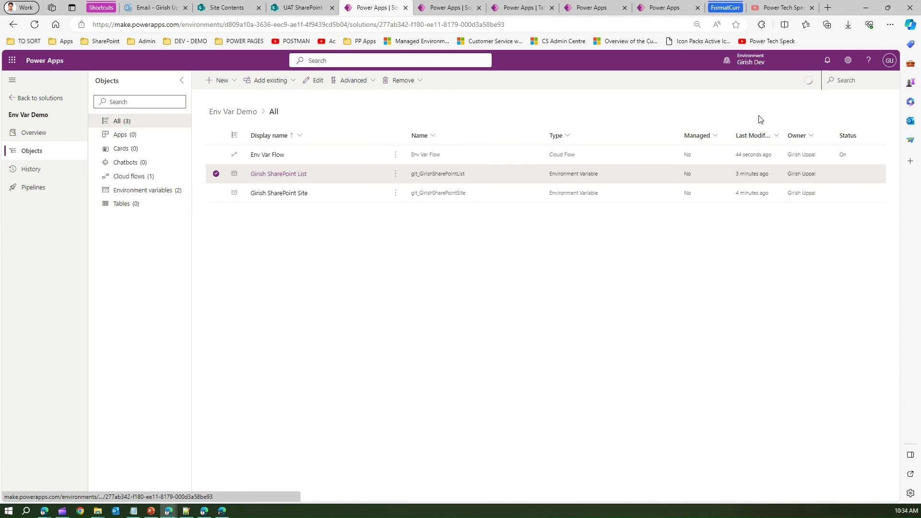
Step: Examine the SharePoint Site environment variable's current site and the choices for its default site value, leaving them as they are
{"action": "left_click", "coordinate": [275, 192]}
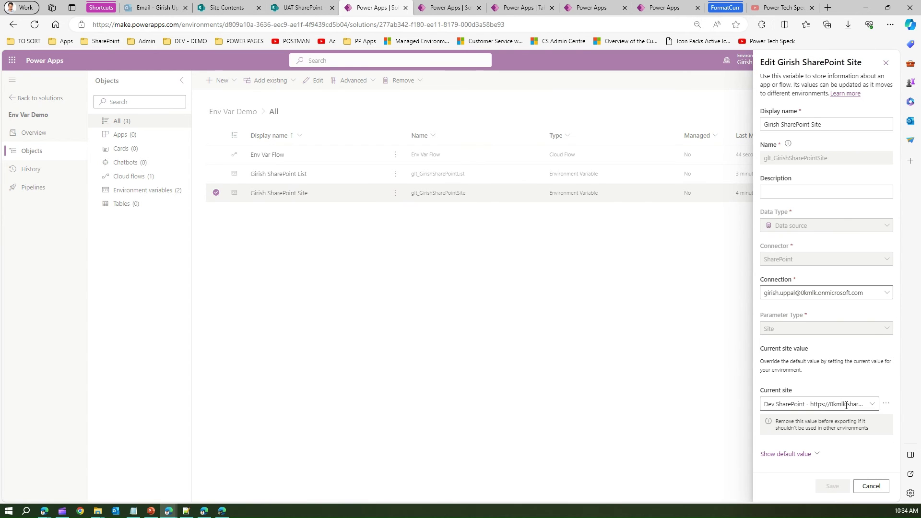
{"action": "left_click", "coordinate": [817, 455]}
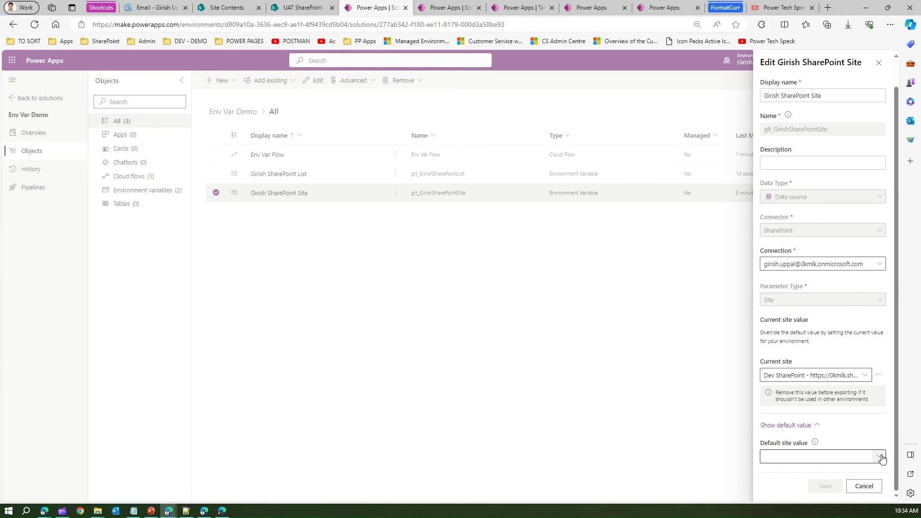
{"action": "left_click", "coordinate": [881, 457]}
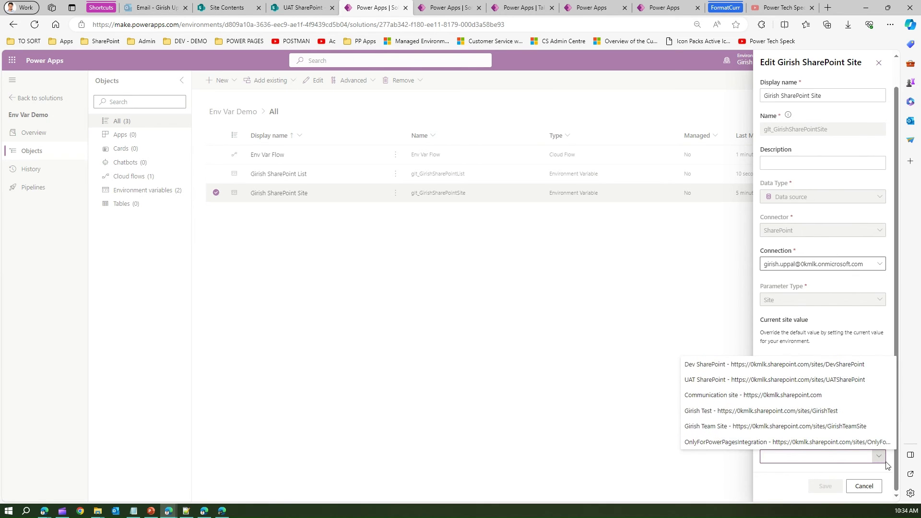
{"action": "left_click", "coordinate": [886, 463]}
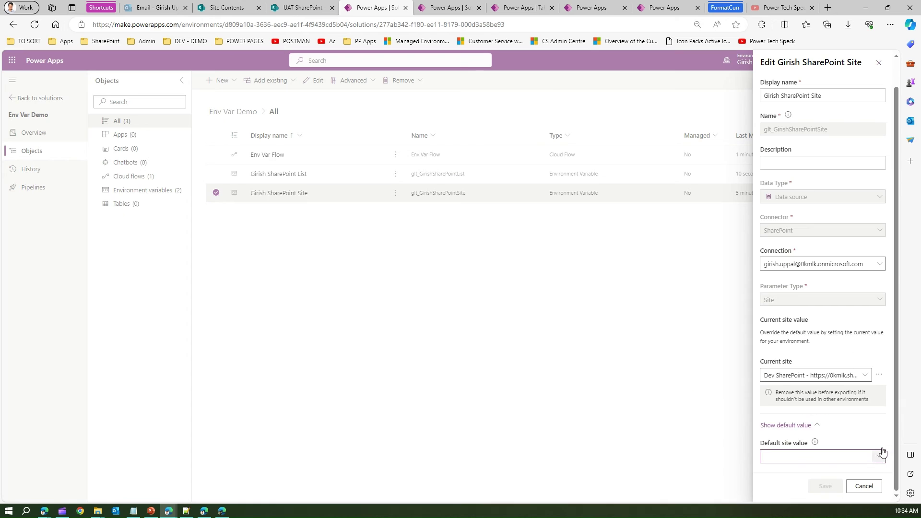
{"action": "left_click", "coordinate": [864, 486]}
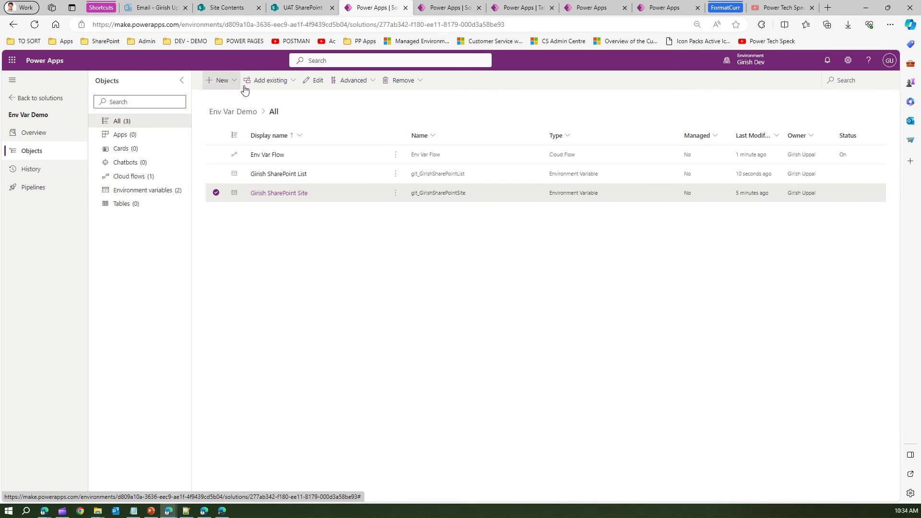
Step: Remove the SharePoint Site environment variable's current site value from this solution
{"action": "left_click", "coordinate": [395, 193]}
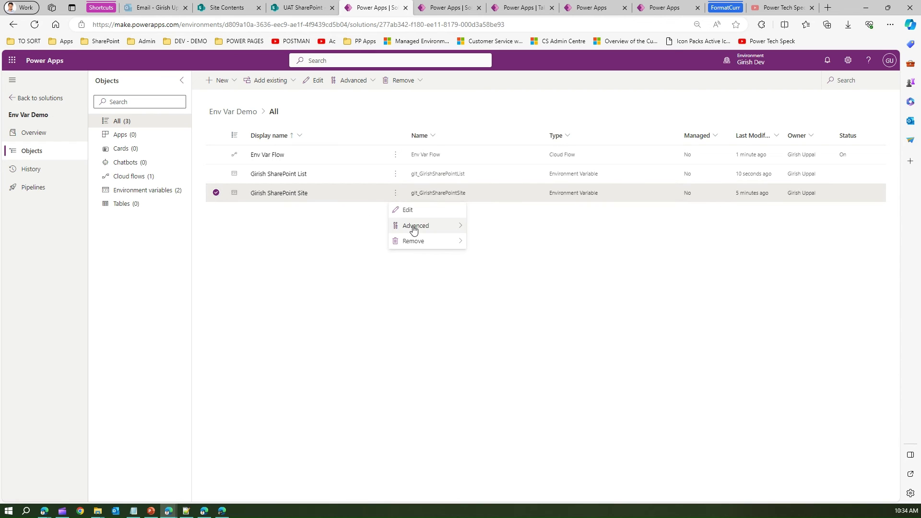
{"action": "mouse_move", "coordinate": [415, 230]}
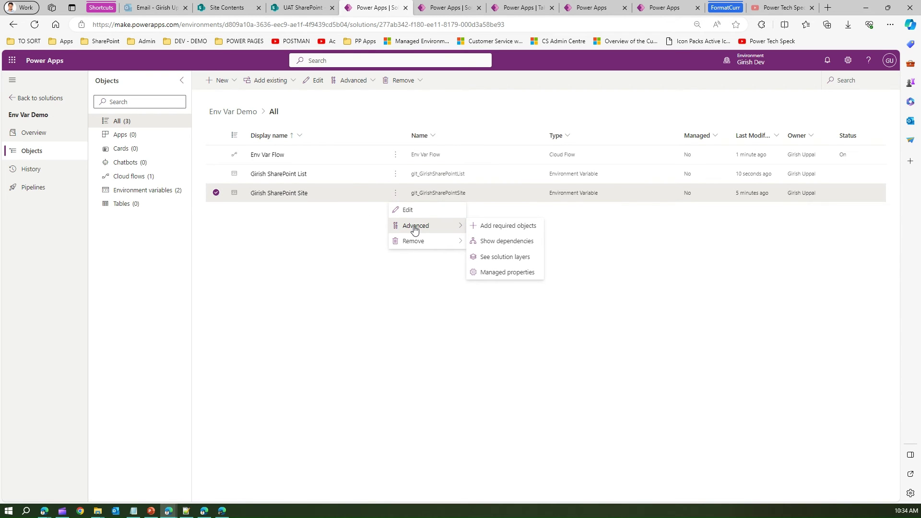
{"action": "left_click", "coordinate": [408, 210]}
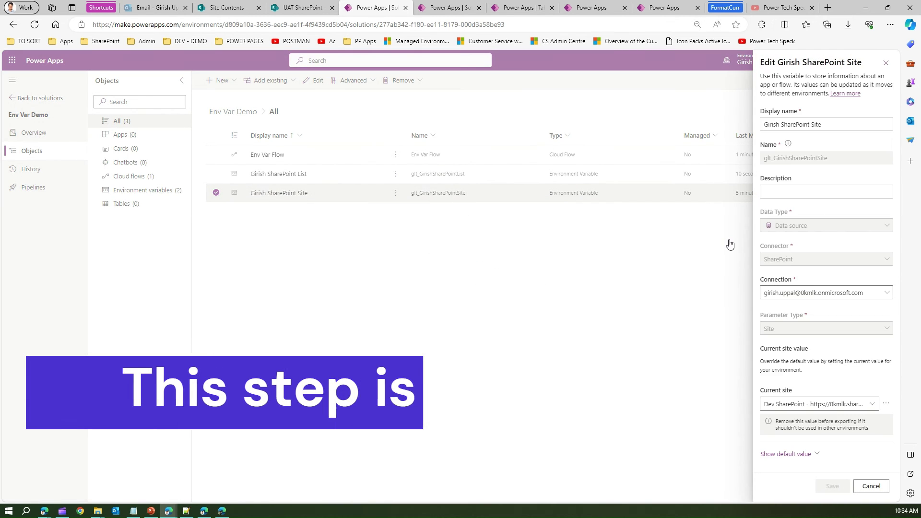
{"action": "left_click", "coordinate": [886, 404]}
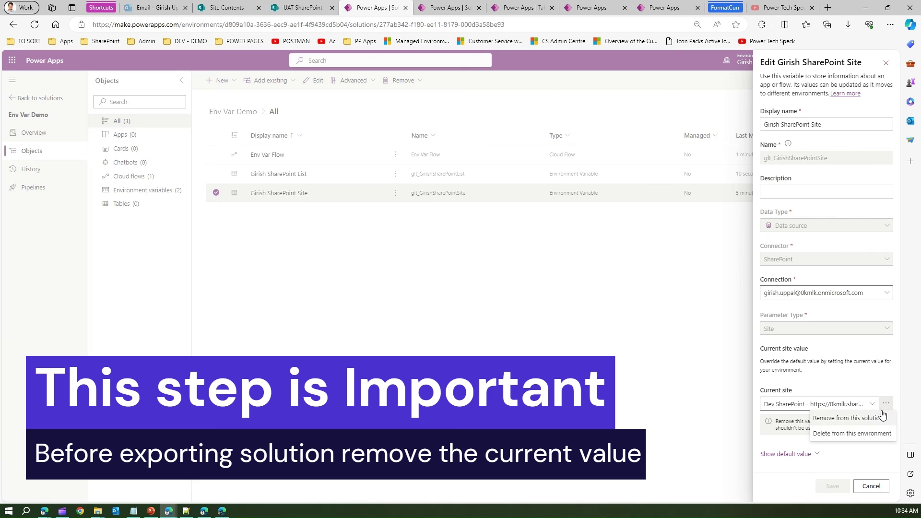
{"action": "left_click", "coordinate": [876, 418]}
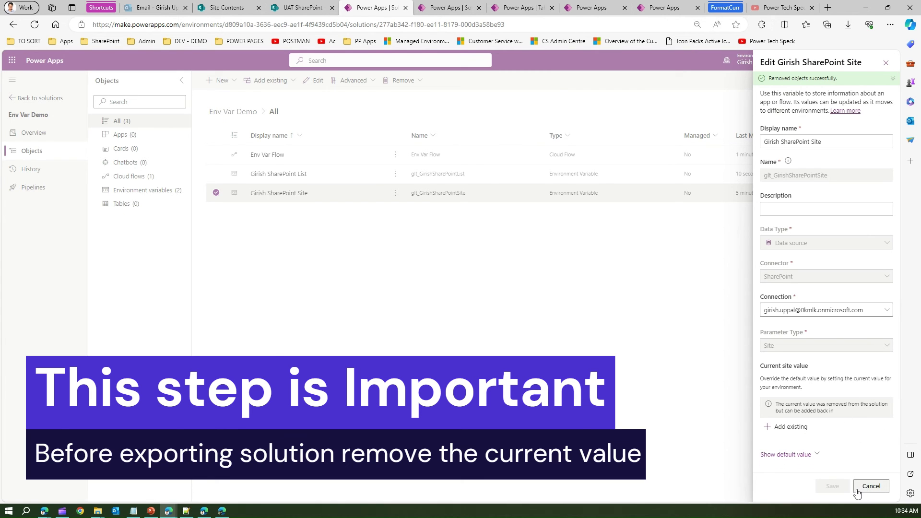
{"action": "left_click", "coordinate": [883, 488]}
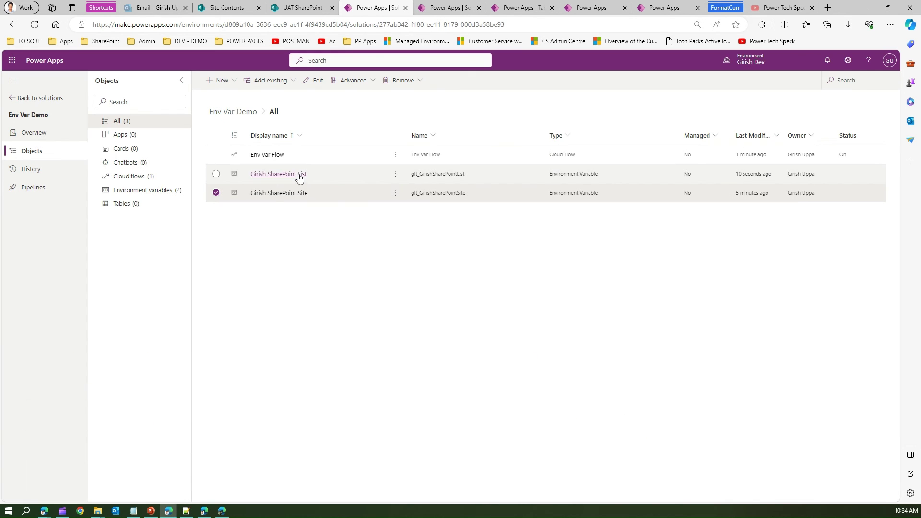
Step: Remove the SharePoint List environment variable's current list value, Documents, from this solution
{"action": "left_click", "coordinate": [395, 173]}
{"action": "left_click", "coordinate": [434, 197]}
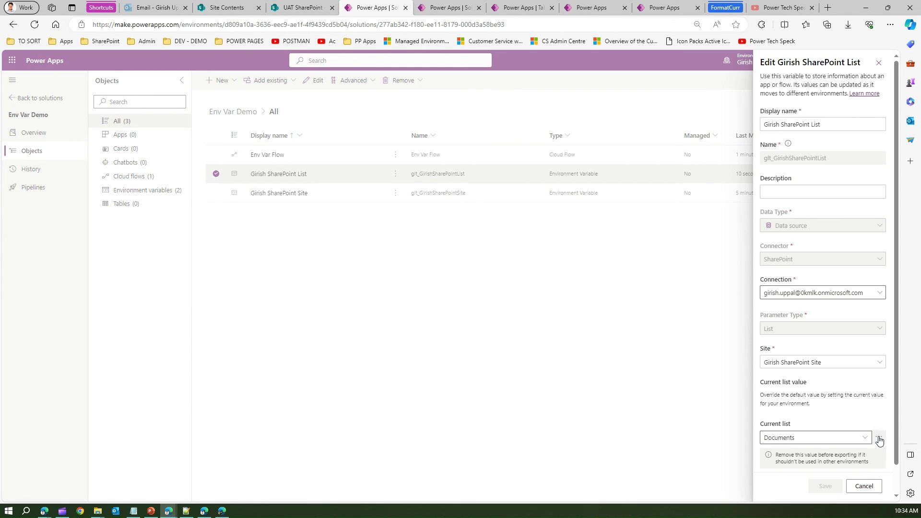
{"action": "left_click", "coordinate": [879, 440]}
{"action": "left_click", "coordinate": [881, 452]}
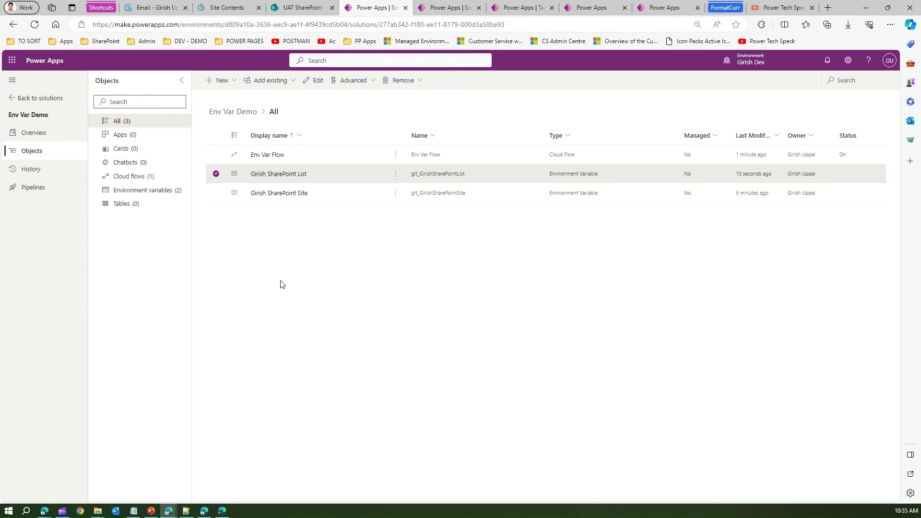
Step: Publish all customizations and export the Env Var Demo solution as managed version 1.0.0.1 with the solution checker enabled
{"action": "left_click", "coordinate": [38, 135]}
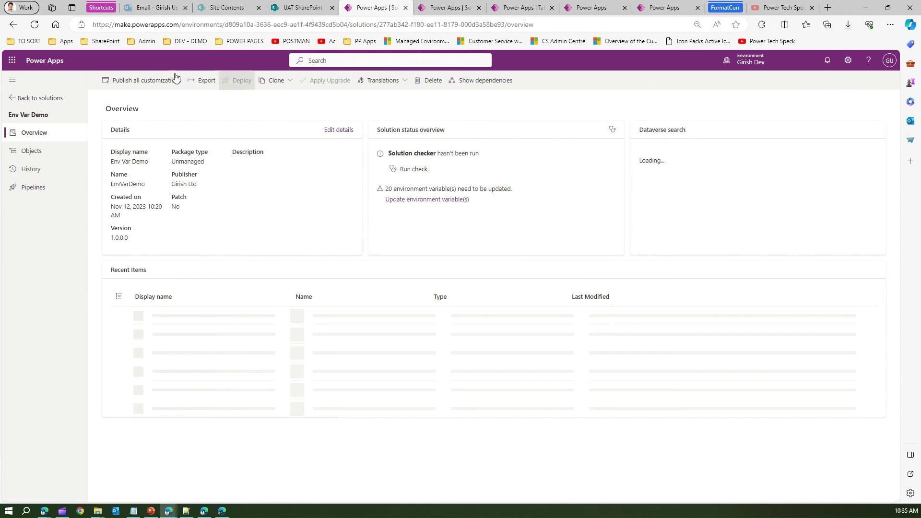
{"action": "left_click", "coordinate": [162, 81]}
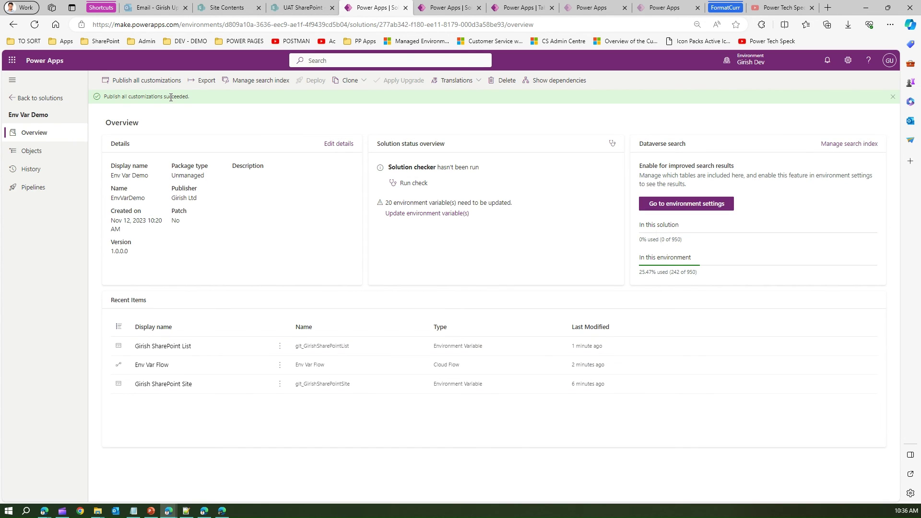
{"action": "left_click", "coordinate": [205, 81]}
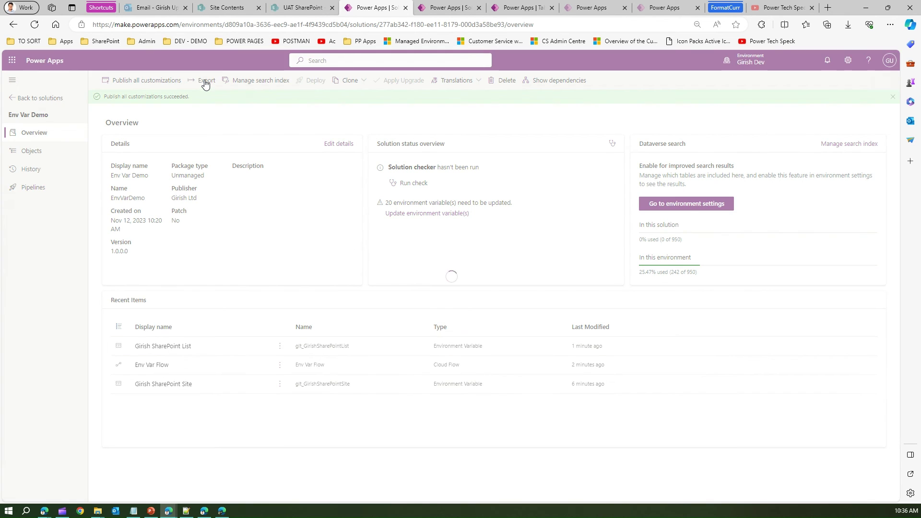
{"action": "left_click", "coordinate": [787, 488]}
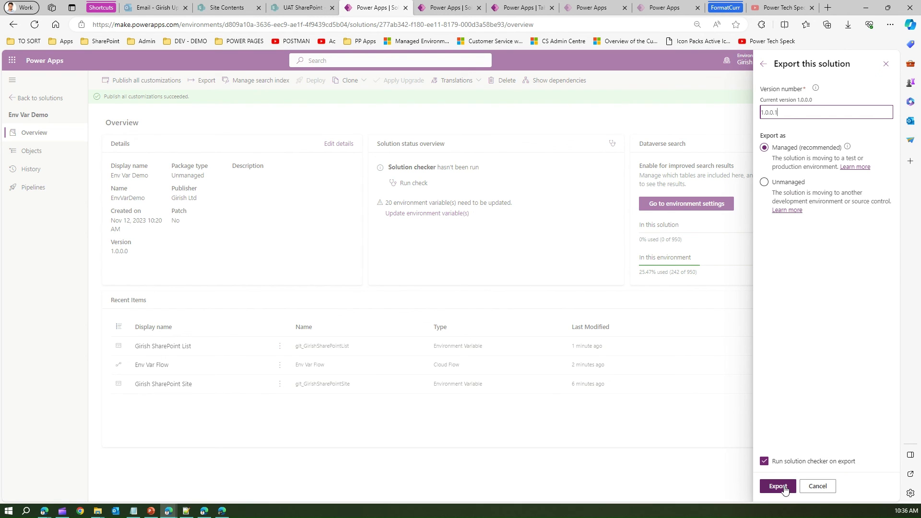
{"action": "left_click", "coordinate": [784, 488]}
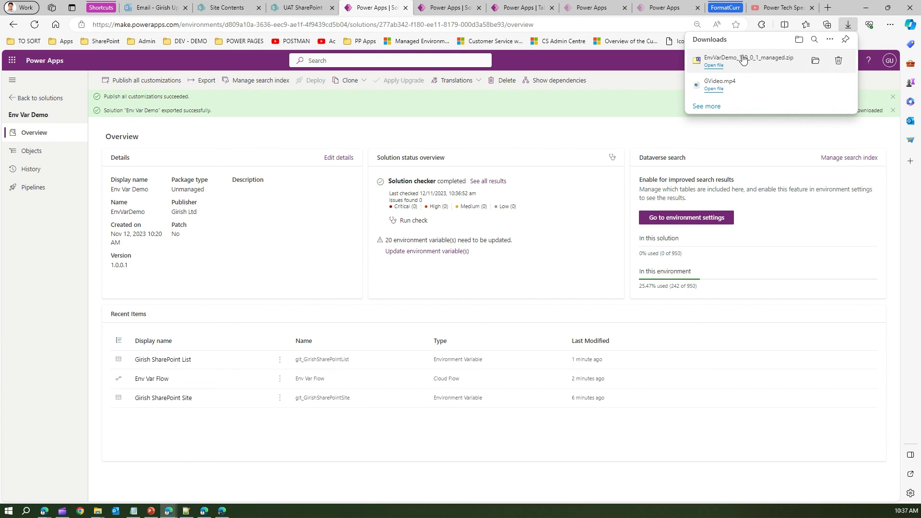
Step: Go back to the solutions list and switch to the UAT environment
{"action": "left_click", "coordinate": [39, 97]}
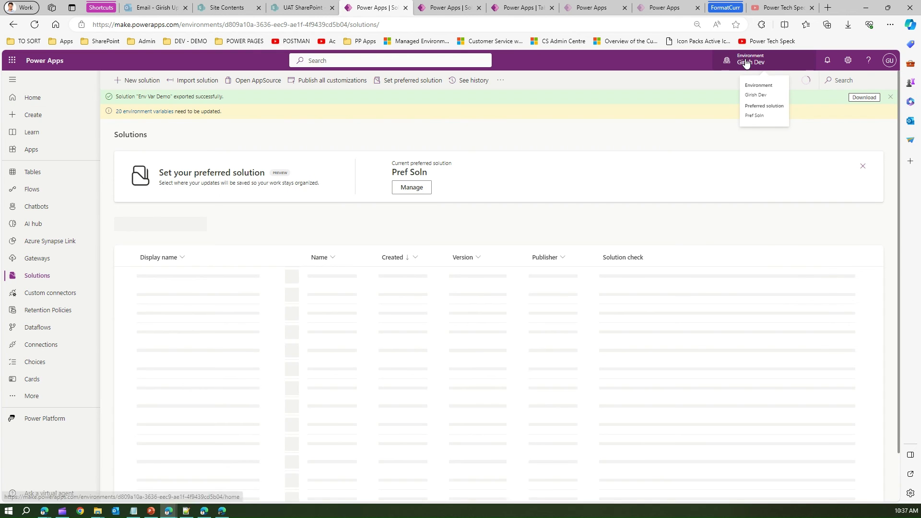
{"action": "left_click", "coordinate": [746, 61]}
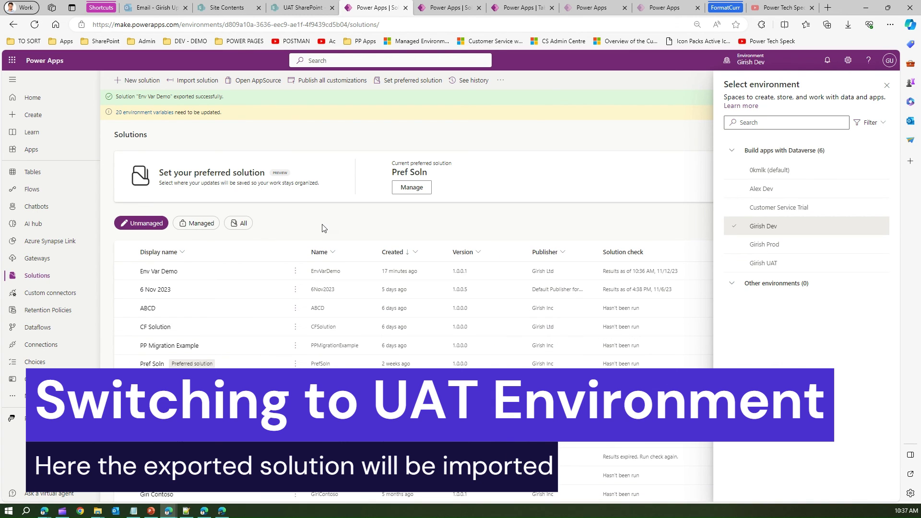
{"action": "left_click", "coordinate": [784, 267]}
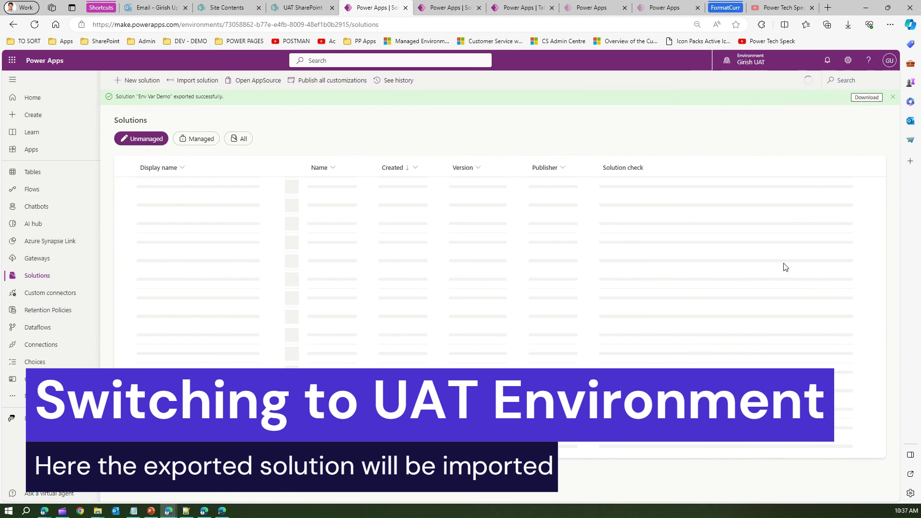
Step: Start a solution import with the file EnvVarDemo_1_0_0_1_managed.zip from Downloads and accept its solution details
{"action": "left_click", "coordinate": [195, 81]}
{"action": "left_click", "coordinate": [638, 136]}
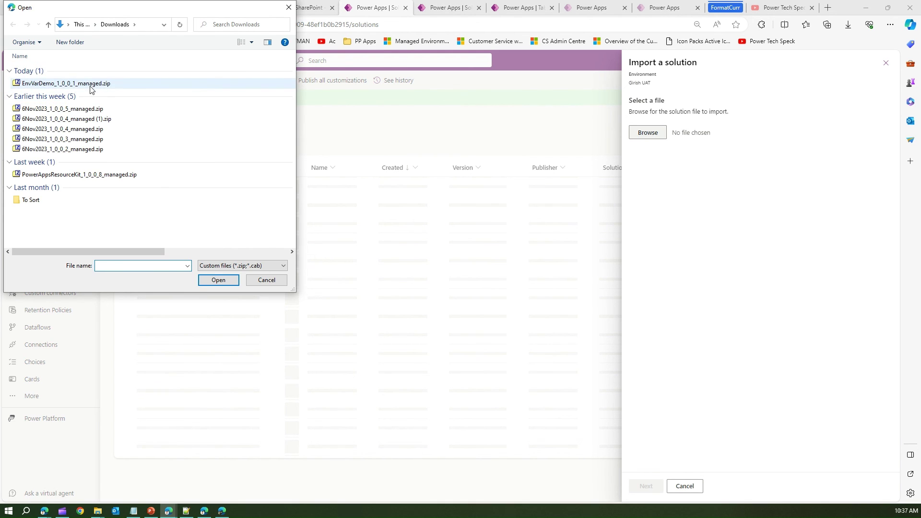
{"action": "left_click", "coordinate": [90, 84]}
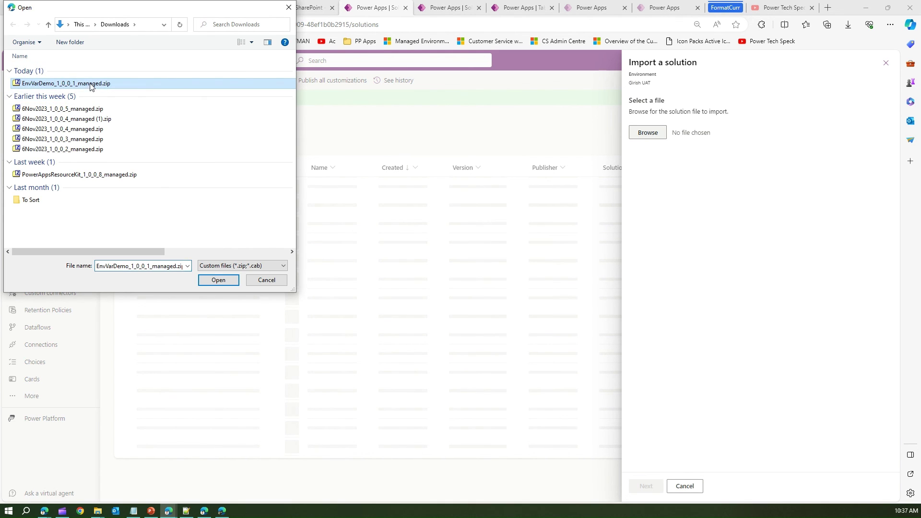
{"action": "left_click", "coordinate": [215, 281]}
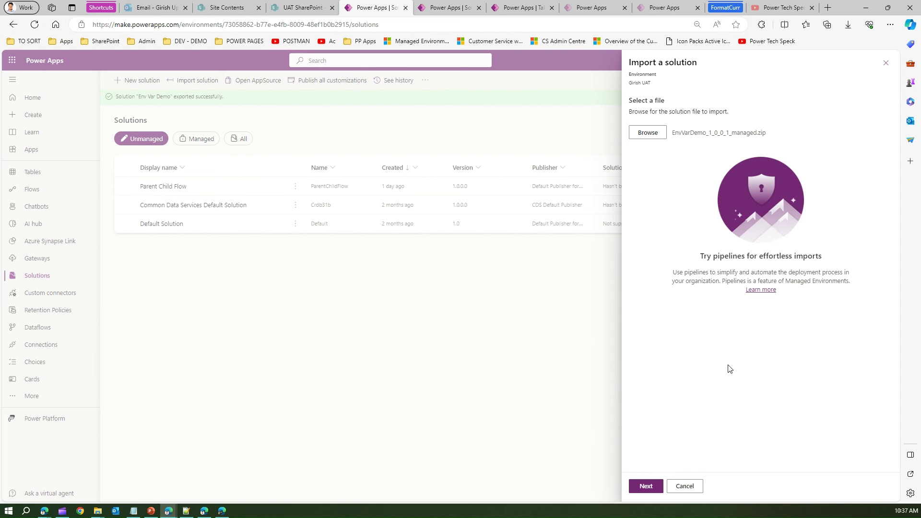
{"action": "left_click", "coordinate": [653, 486]}
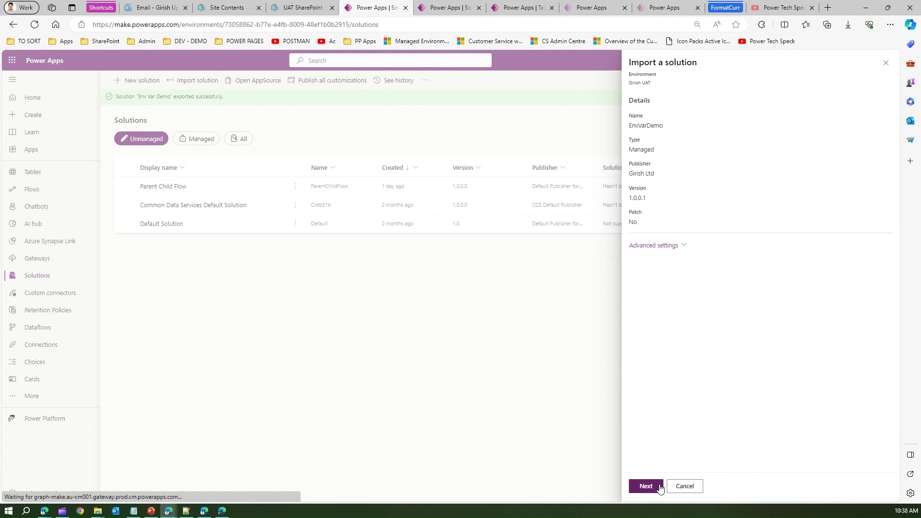
{"action": "left_click", "coordinate": [659, 487]}
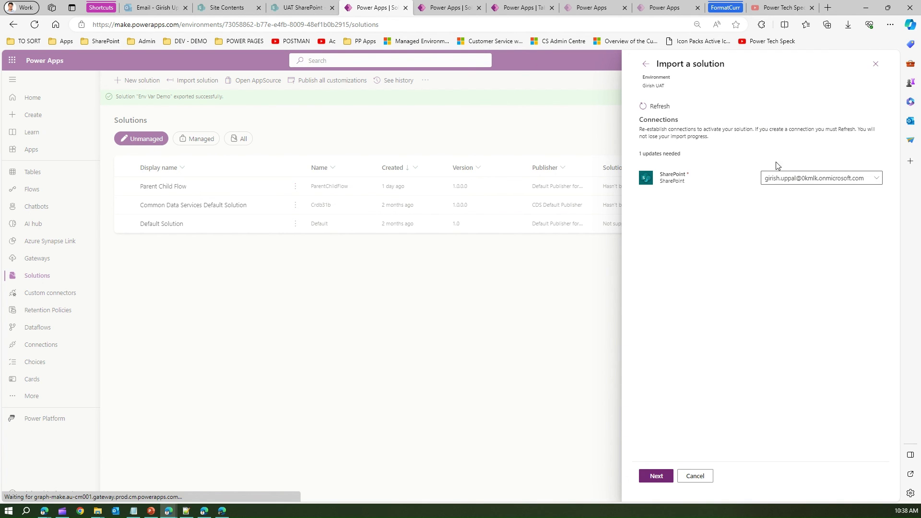
Step: Assign the existing account's SharePoint connection to the imported solution and continue to the environment variables
{"action": "left_click", "coordinate": [878, 178]}
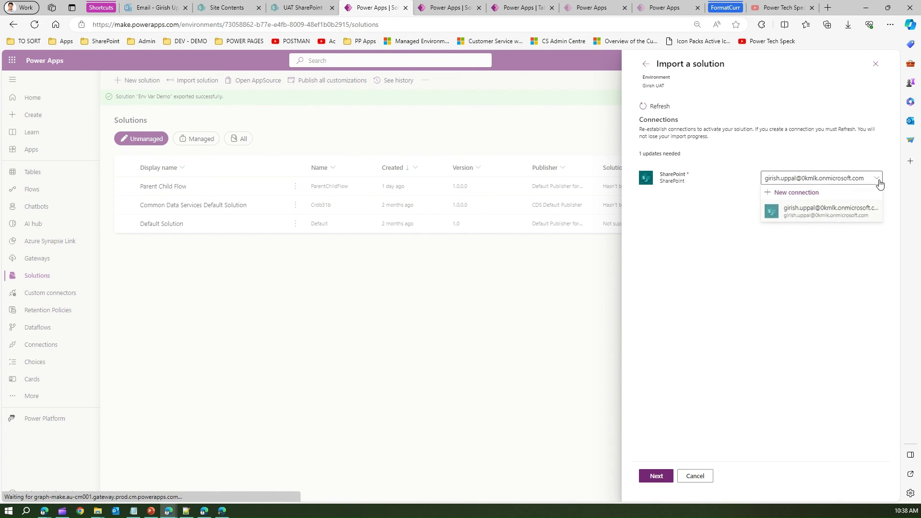
{"action": "left_click", "coordinate": [835, 211]}
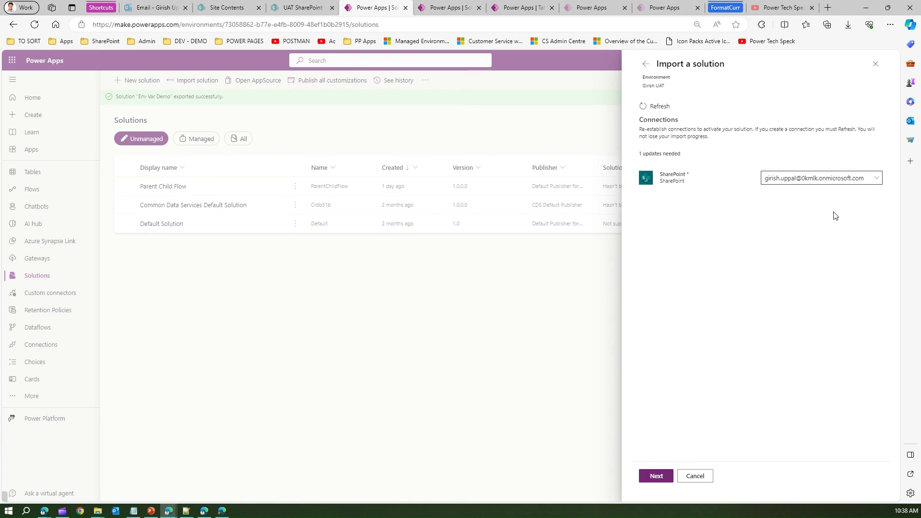
{"action": "left_click", "coordinate": [666, 476]}
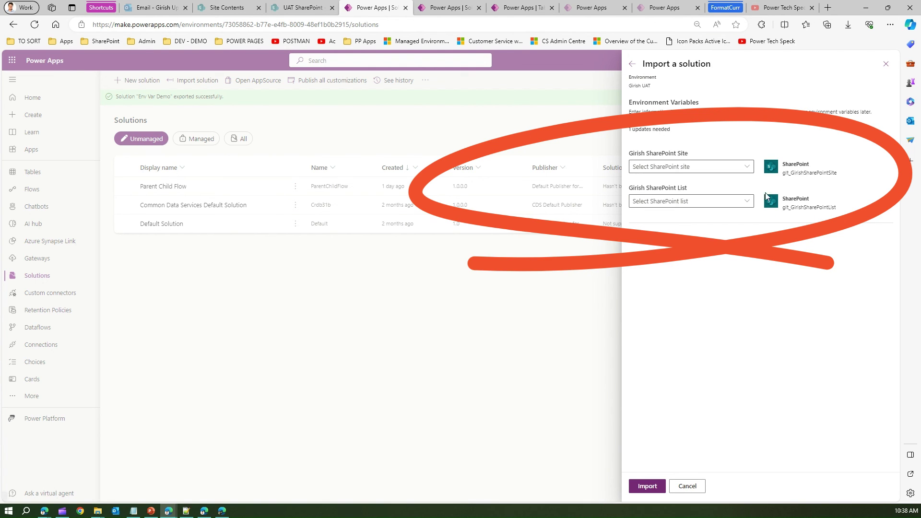
Step: Set the SharePoint Site variable to UAT SharePoint and the SharePoint List variable to Documents, and import the solution
{"action": "left_click", "coordinate": [750, 167]}
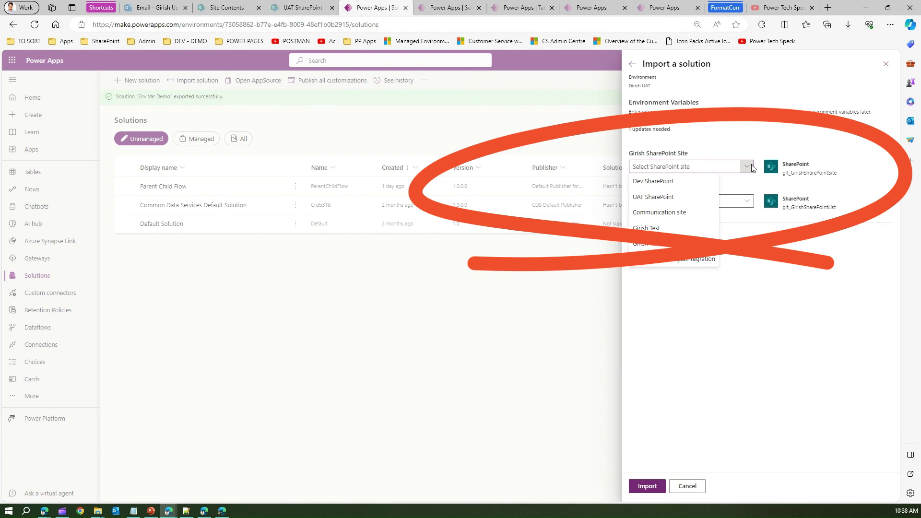
{"action": "left_click", "coordinate": [666, 197]}
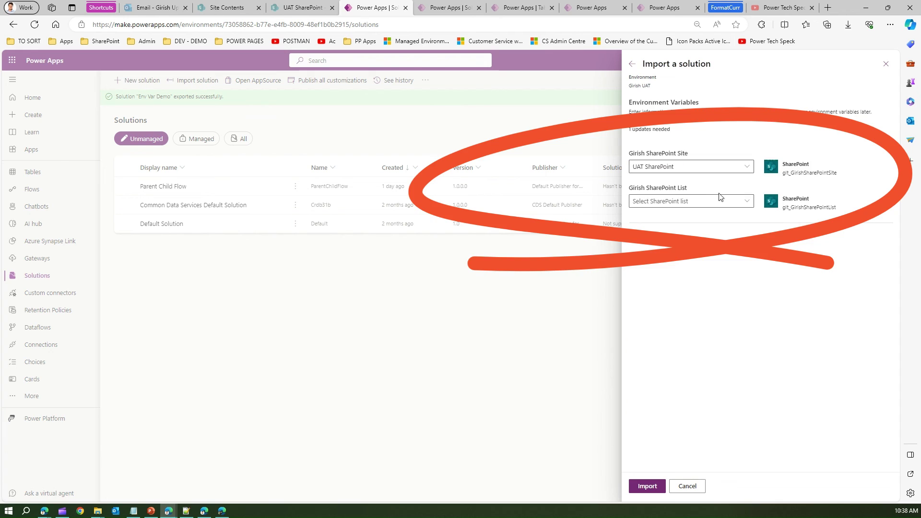
{"action": "left_click", "coordinate": [745, 201]}
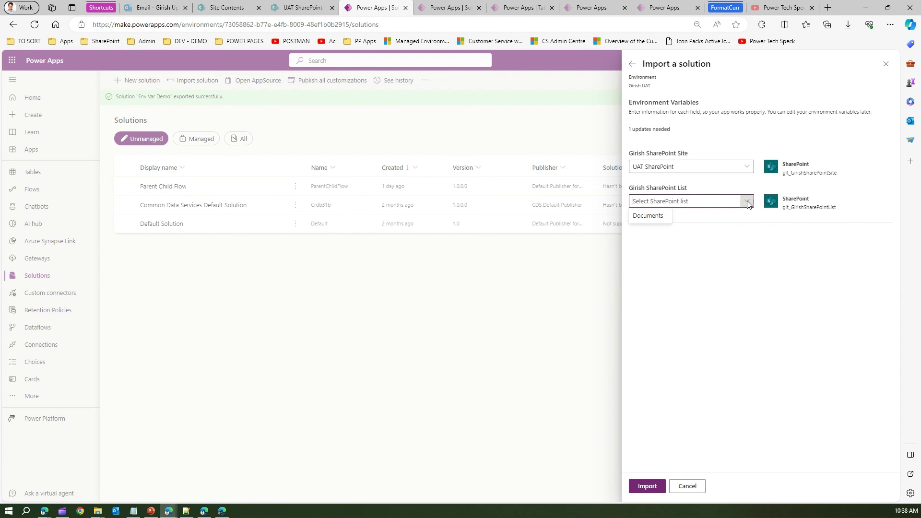
{"action": "left_click", "coordinate": [654, 217]}
{"action": "left_click", "coordinate": [656, 487]}
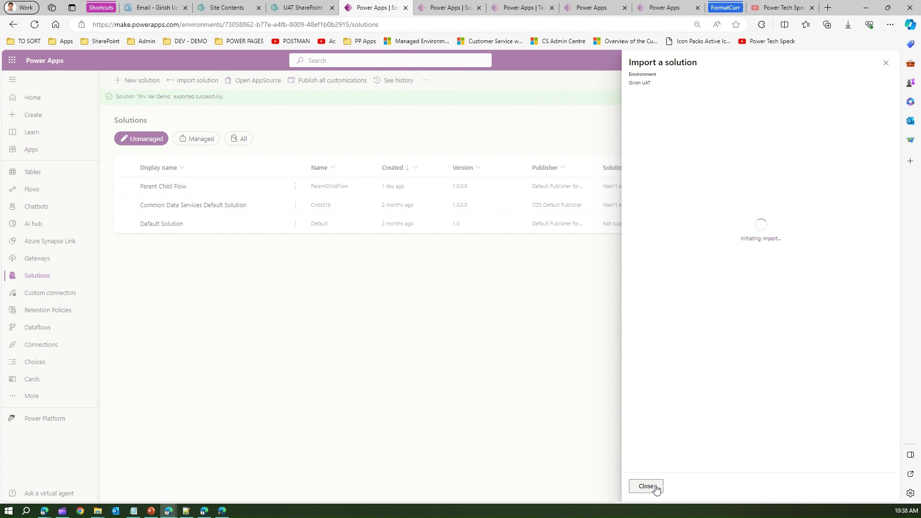